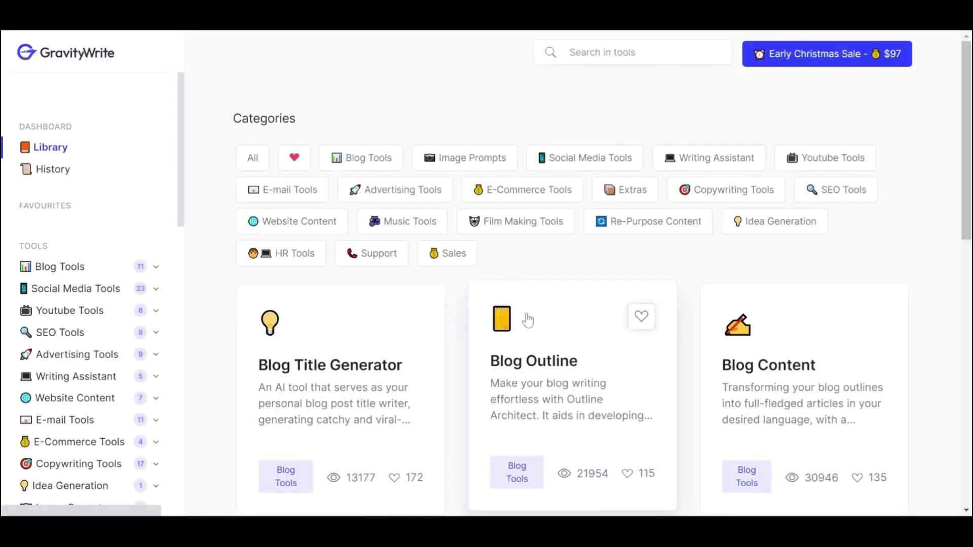
Step: Browse the tool library and open the Shorts & Reels Creator from the Youtube Tools to view its input prompt
scroll(311, 343, "down", 2)
scroll(174, 304, "down", 5)
scroll(175, 264, "up", 3)
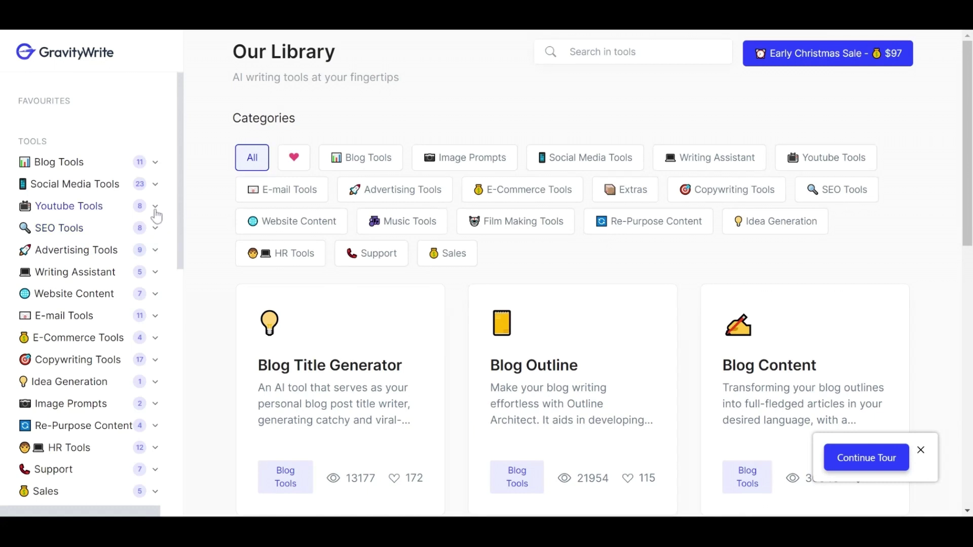
left_click(155, 212)
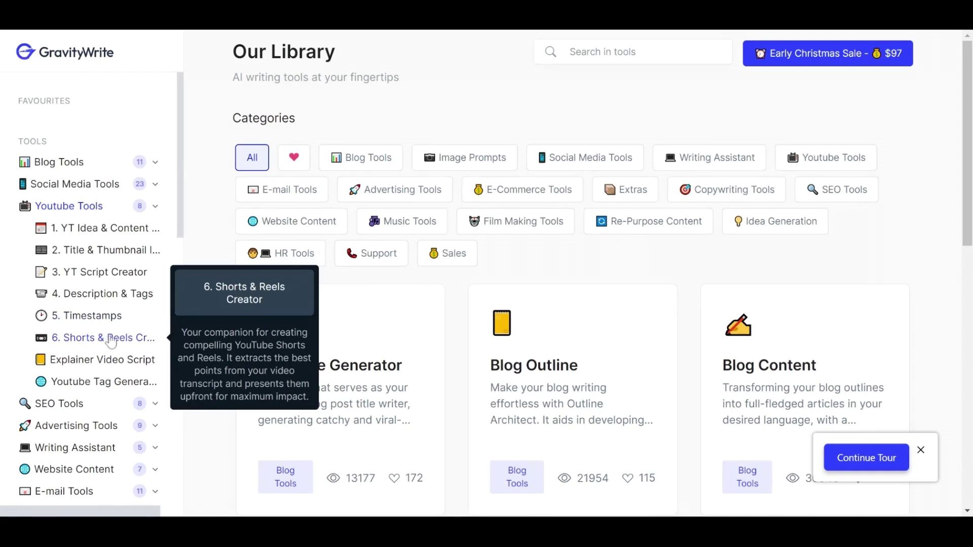
left_click(112, 341)
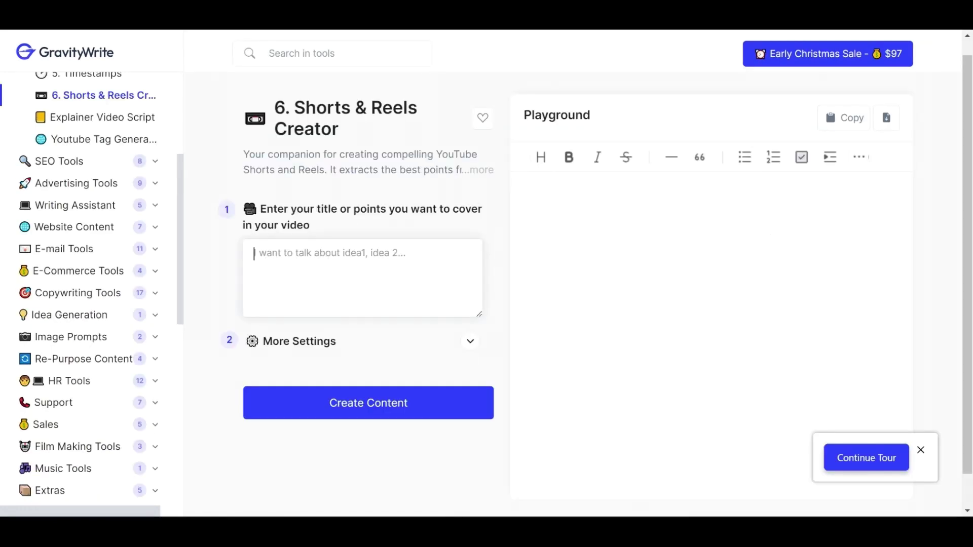
left_click_drag(311, 226, 259, 209)
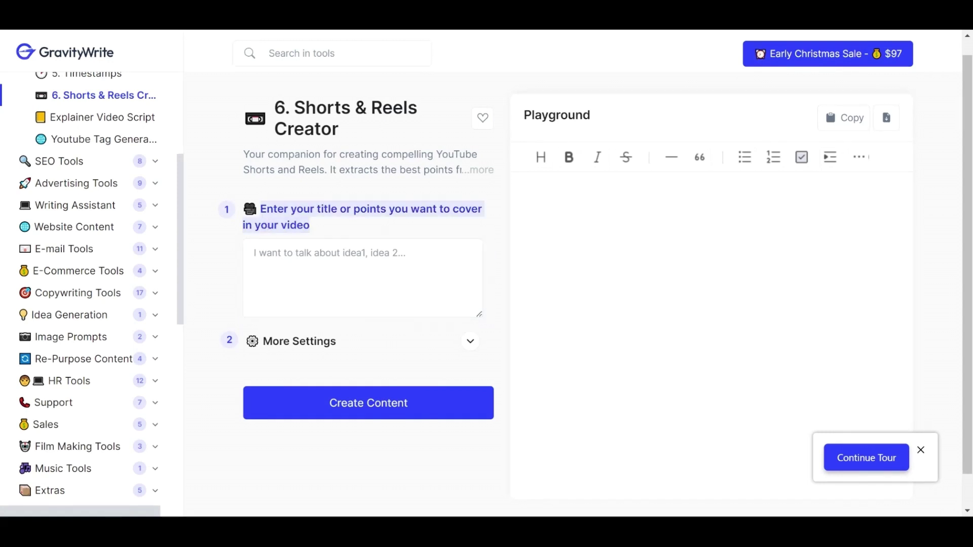
Step: Open the YT Idea & Content Planner and generate video ideas for the niche "Math Quiz"
scroll(96, 200, "up", 3)
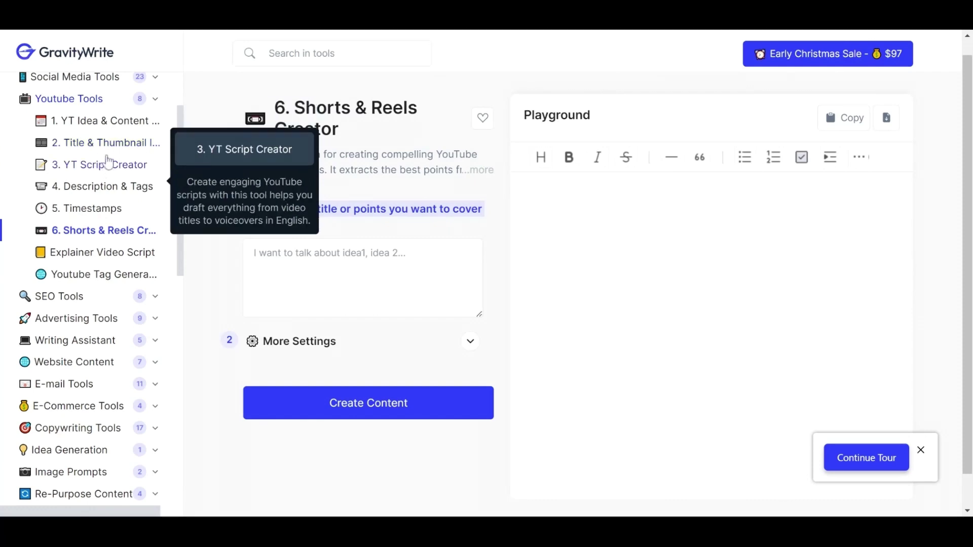
left_click(122, 131)
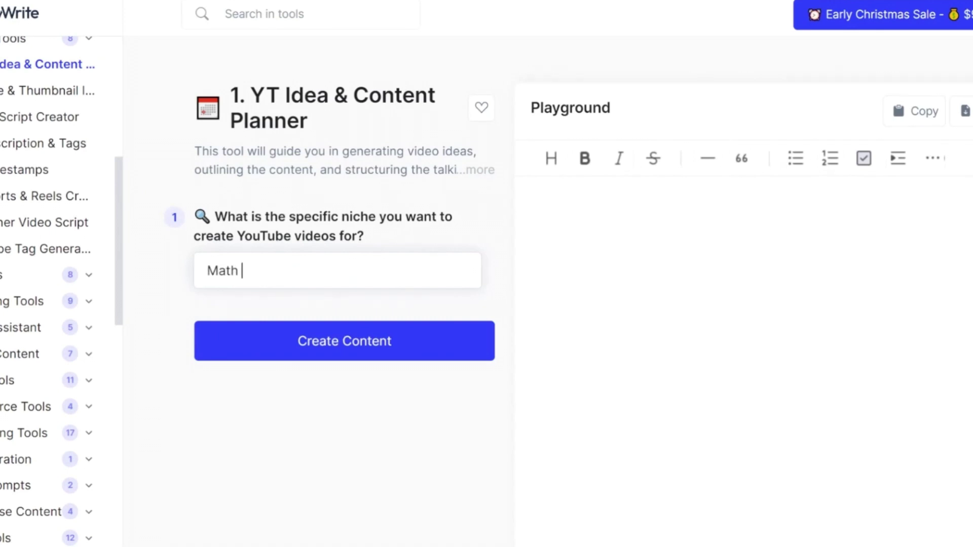
left_click(397, 341)
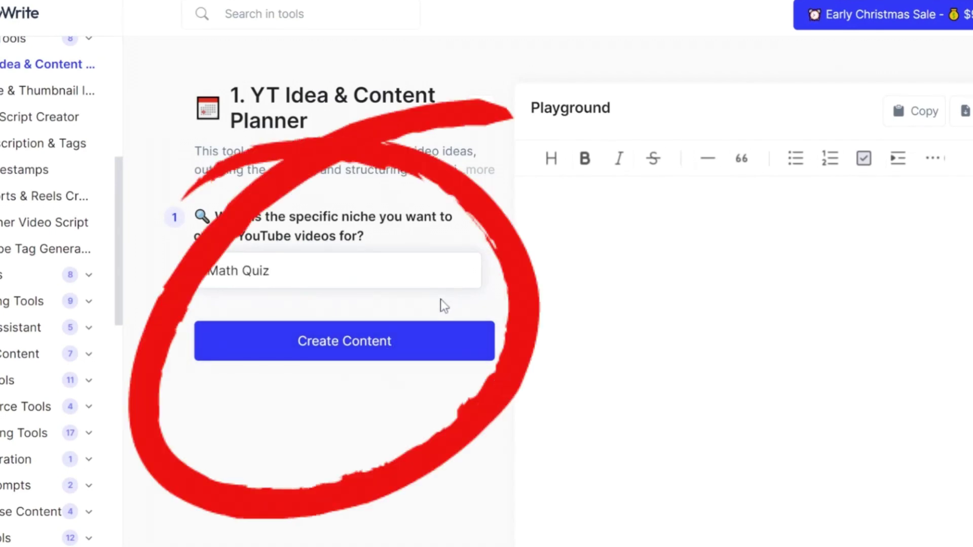
left_click(364, 350)
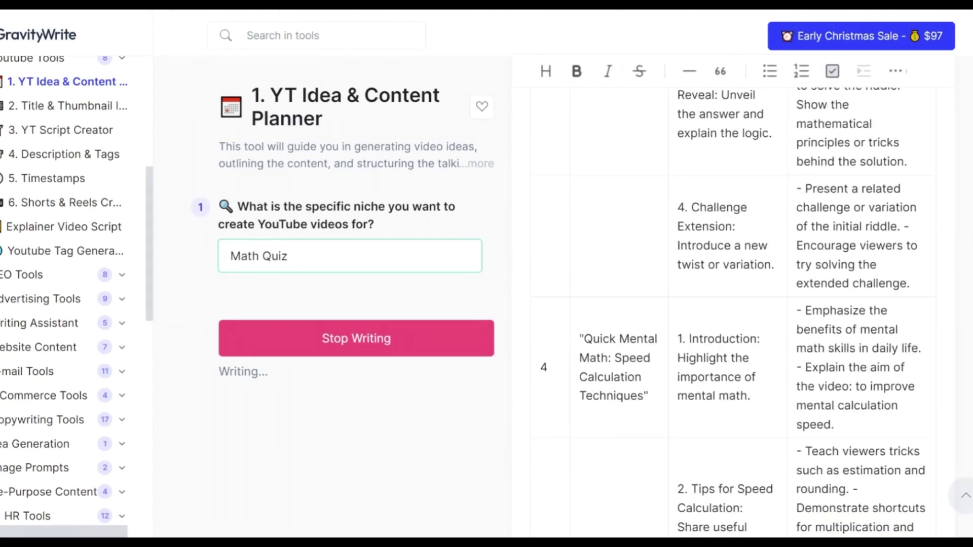
Step: Review the generated table of video titles, outlines and key talking points
scroll(696, 364, "up", 10)
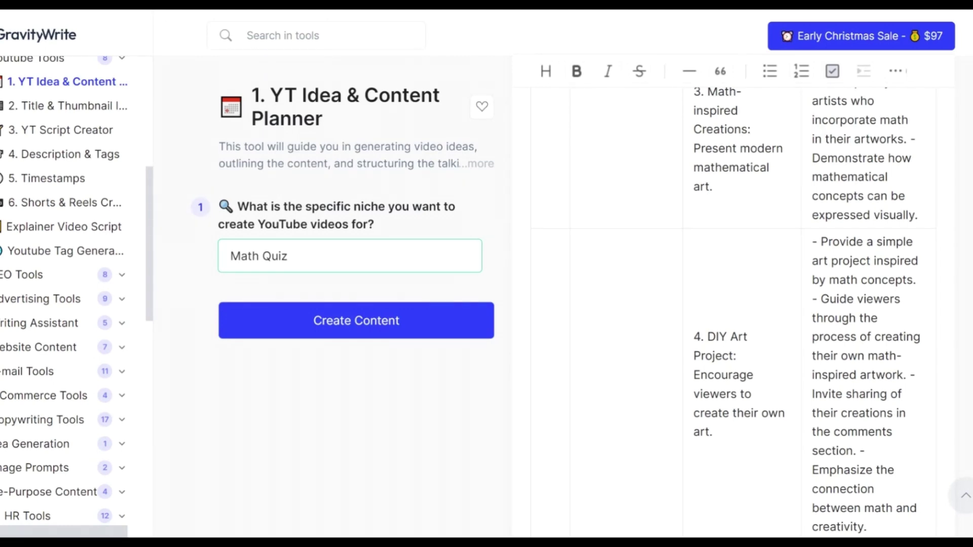
scroll(650, 465, "down", 3)
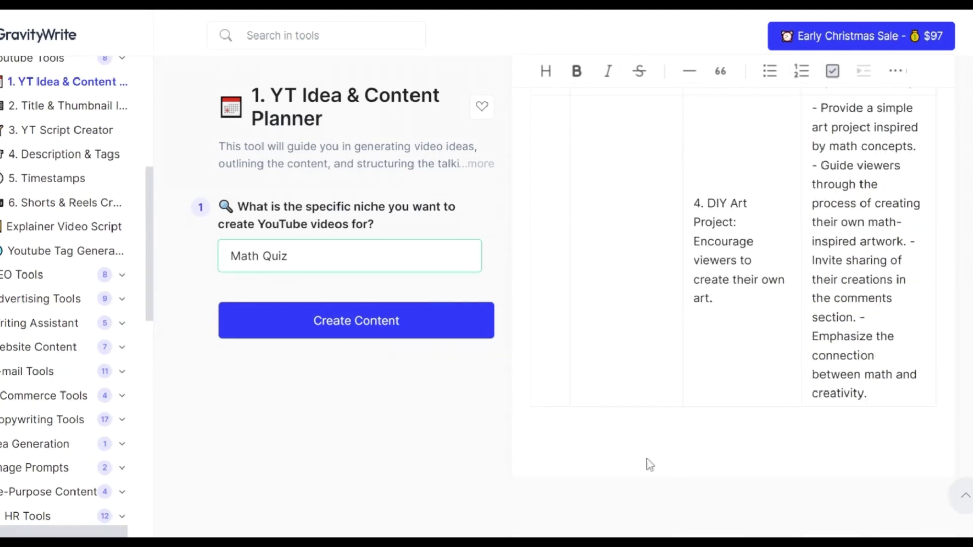
scroll(735, 254, "up", 10)
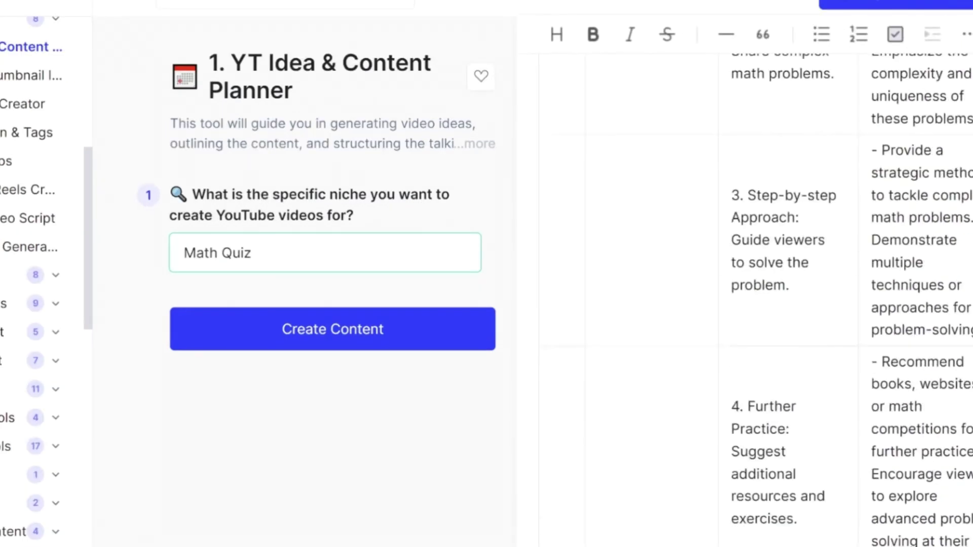
scroll(760, 299, "up", 10)
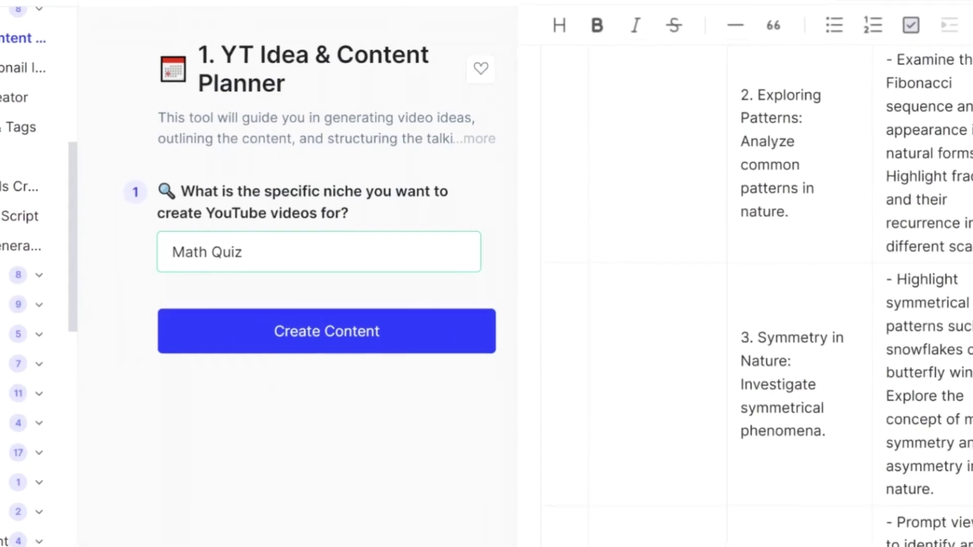
scroll(757, 329, "up", 20)
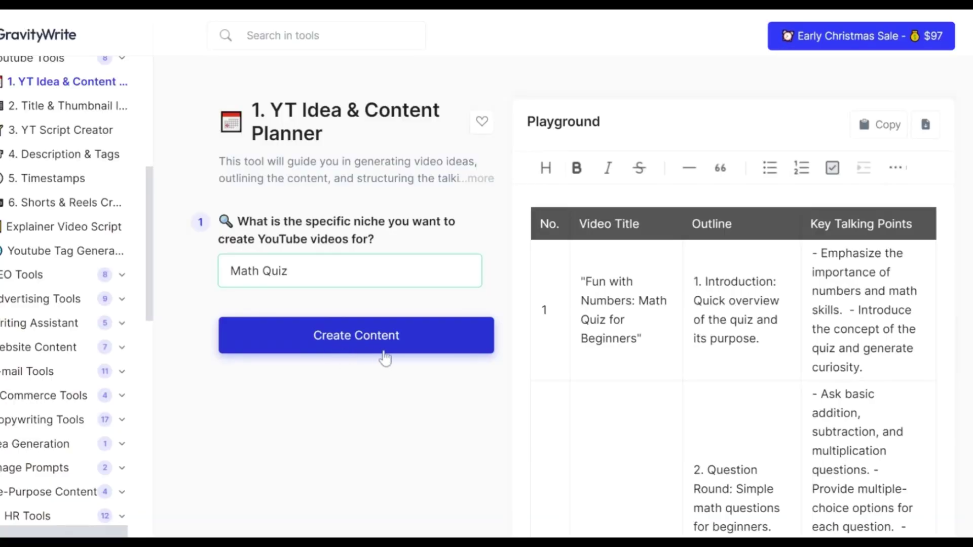
scroll(735, 354, "down", 1)
scroll(735, 355, "up", 1)
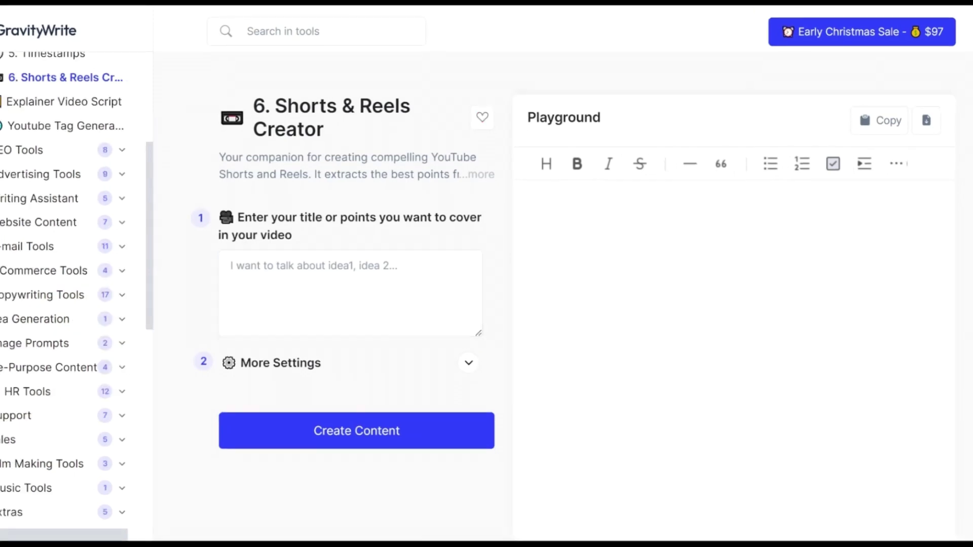
Step: Generate a script from a pasted prompt for "Quick Math Quiz for Mental Calculation", requesting a table with hook, question, three options and correct answer
left_click(230, 269)
key("ctrl+v")
scroll(350, 296, "up", 5)
scroll(349, 288, "down", 5)
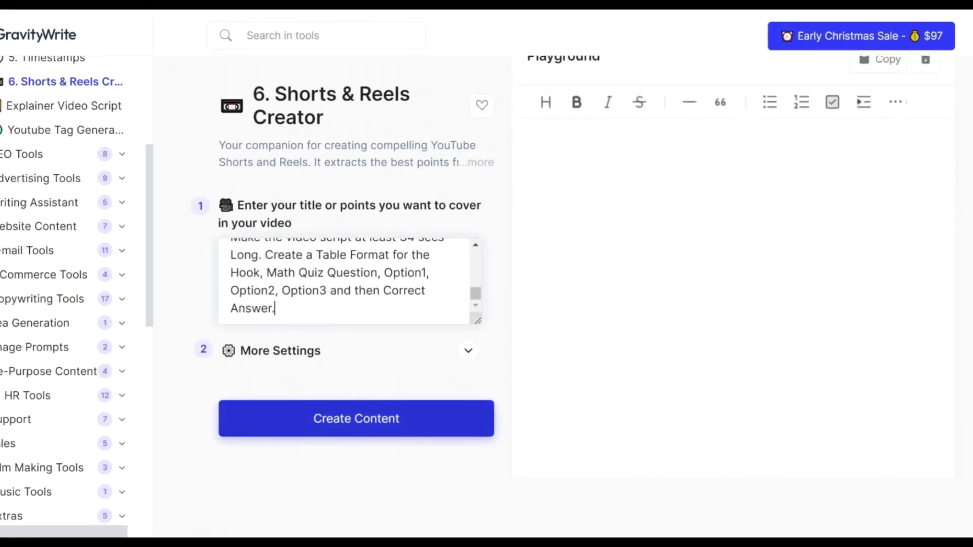
scroll(350, 281, "up", 5)
left_click(336, 427)
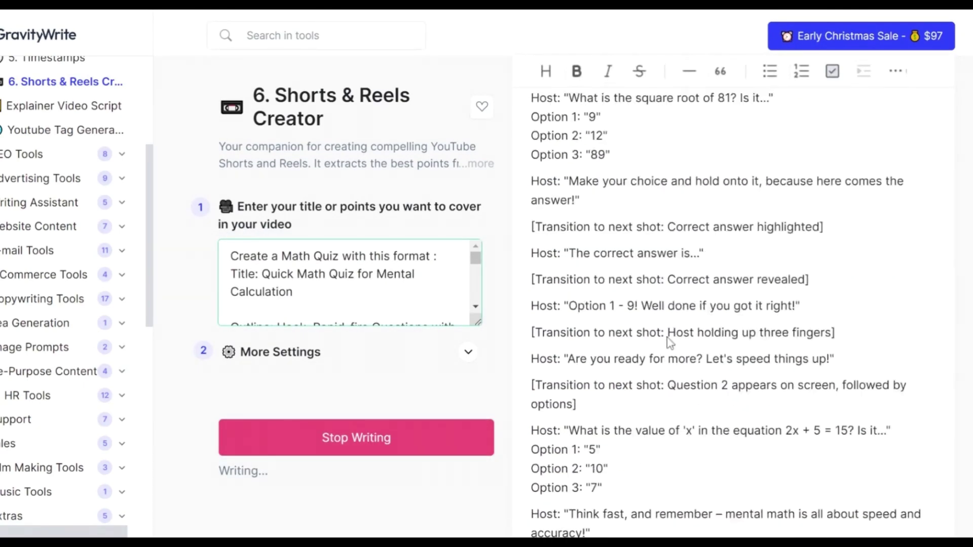
scroll(735, 304, "up", 20)
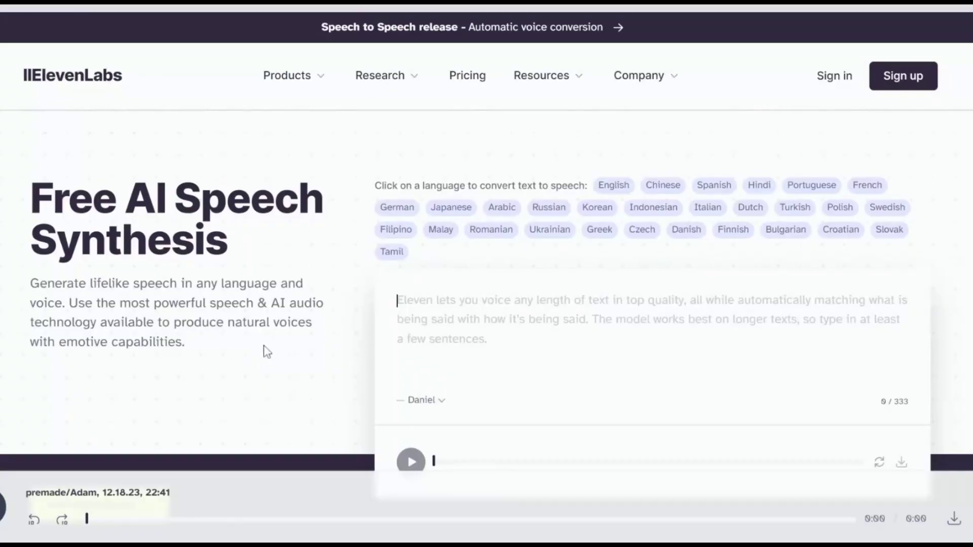
Step: Open the free sign-up page from the ElevenLabs speech synthesis home page
scroll(248, 350, "down", 2)
scroll(230, 352, "up", 1)
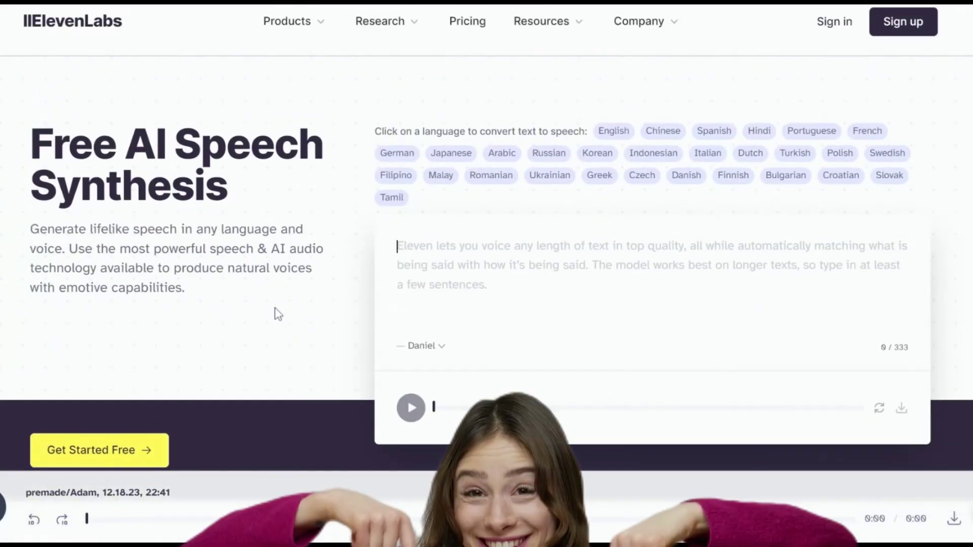
scroll(279, 314, "down", 3)
left_click(96, 354)
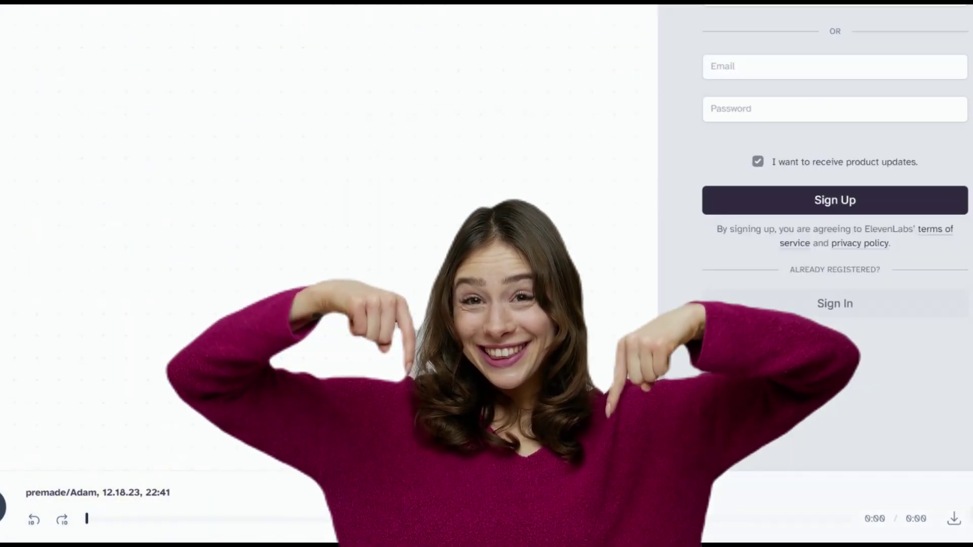
scroll(834, 147, "up", 2)
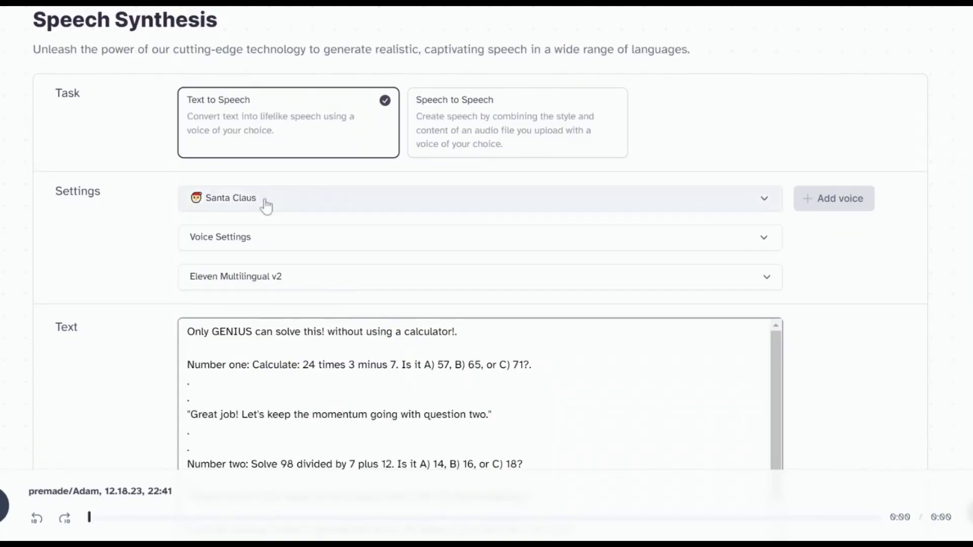
Step: Preview the Adam, Antoni, Hades - grim gravitas, JESUS - By BrianC and Okole voices, and select the premade Adam voice
left_click(265, 201)
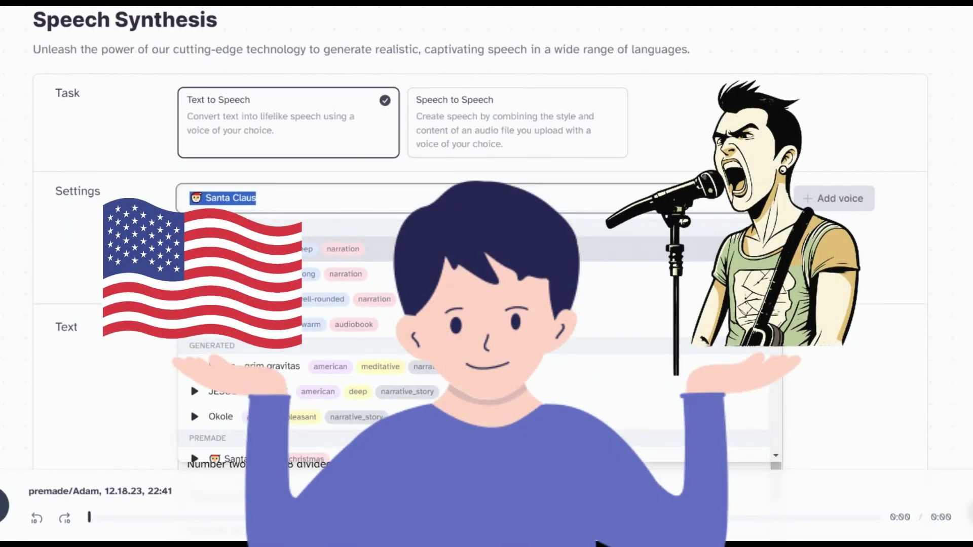
left_click(196, 250)
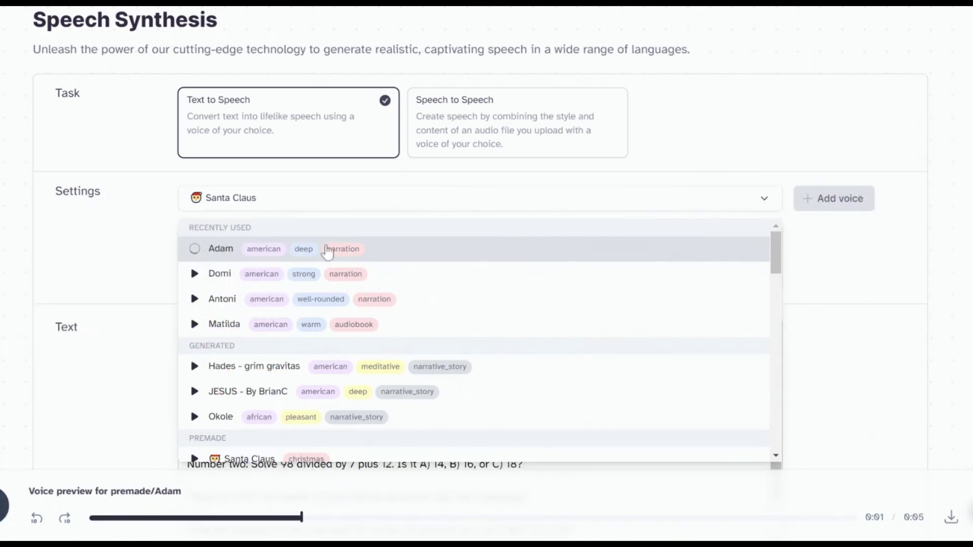
scroll(327, 252, "down", 2)
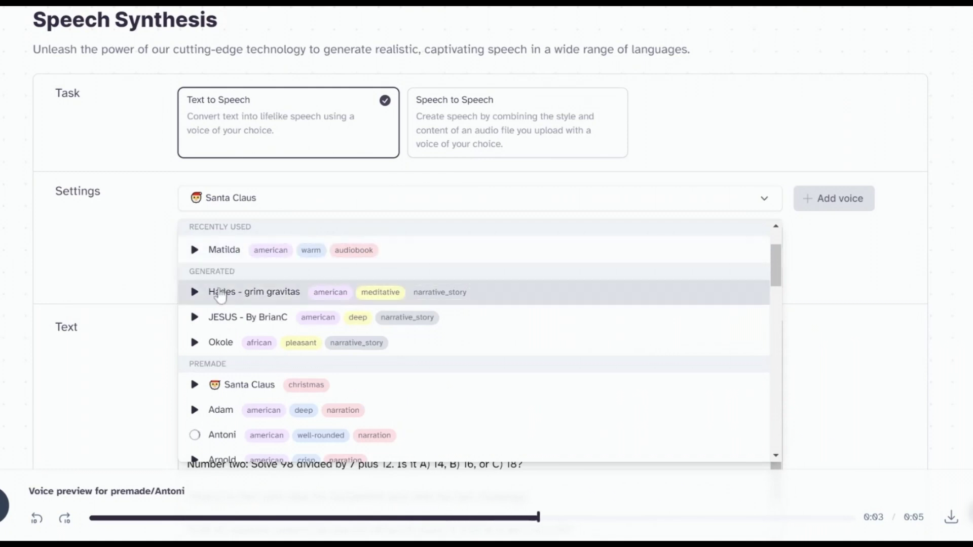
left_click(194, 293)
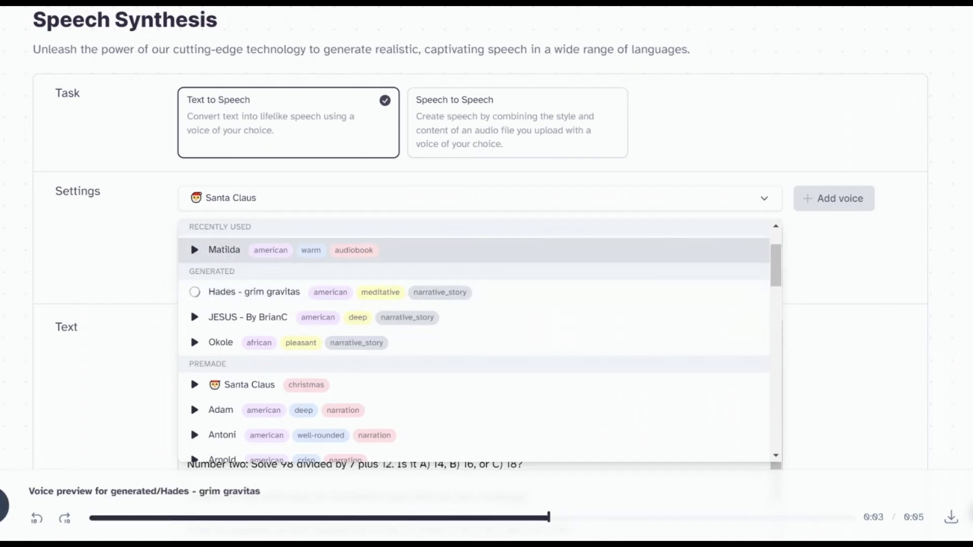
left_click(194, 318)
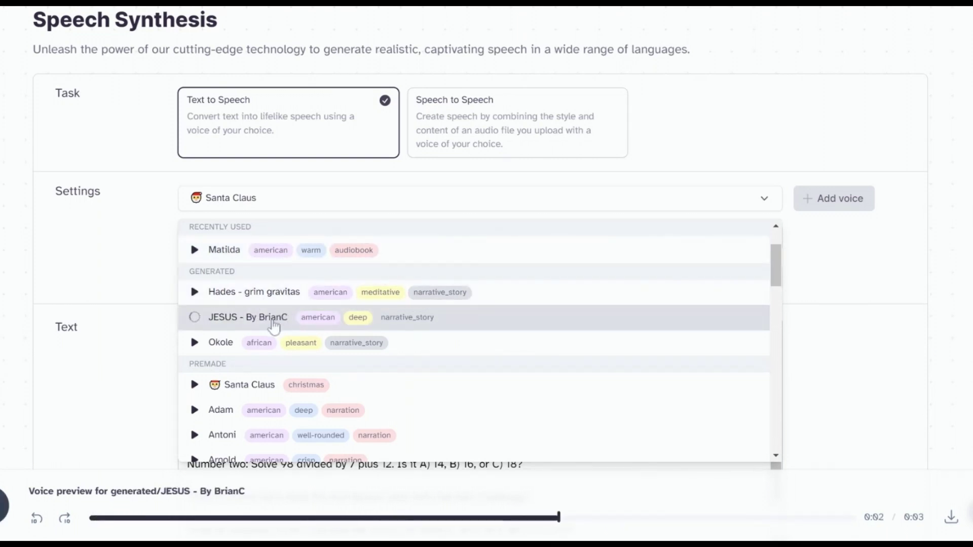
left_click(195, 343)
scroll(218, 345, "down", 2)
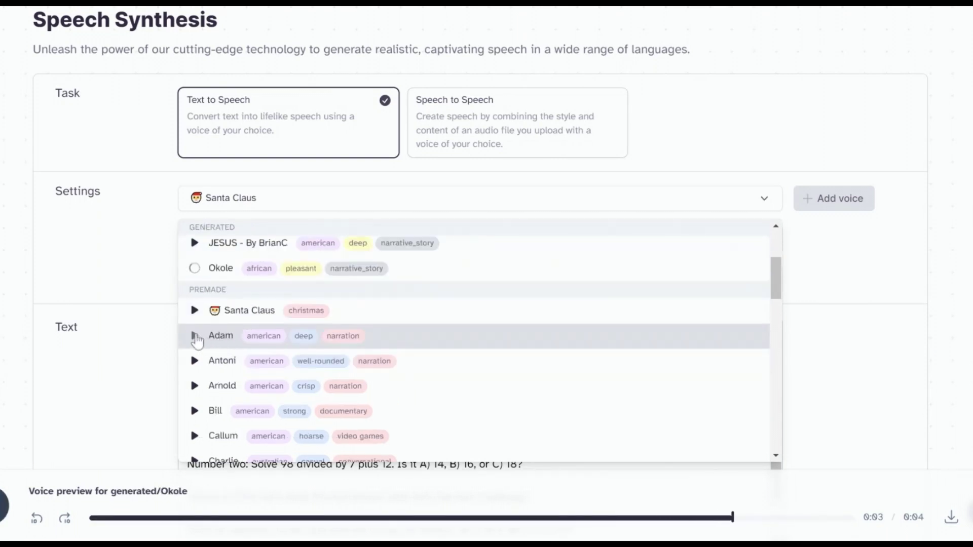
left_click(195, 336)
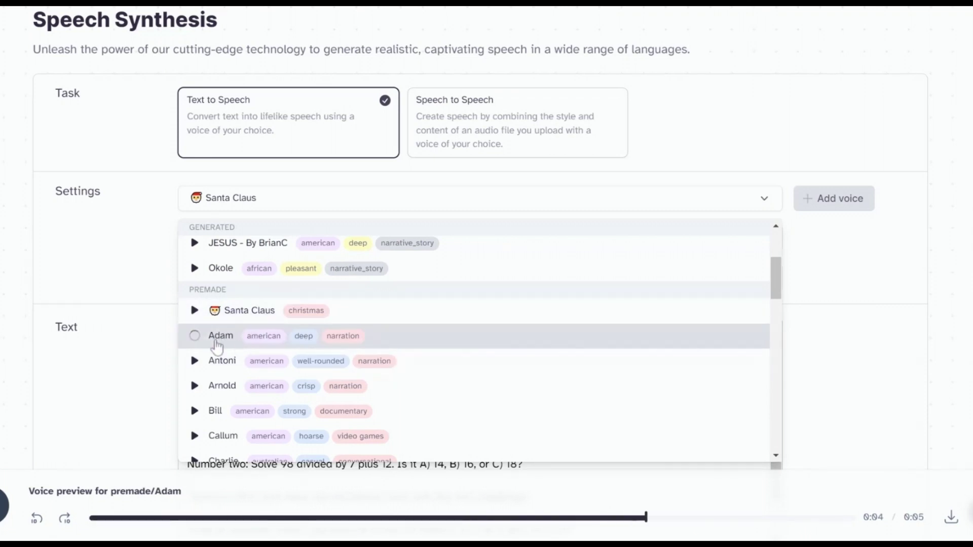
left_click(219, 341)
Step: Check the math quiz script in the text field and generate its speech with the Eleven Multilingual v2 model
scroll(298, 363, "up", 3)
scroll(297, 363, "down", 10)
scroll(480, 218, "up", 8)
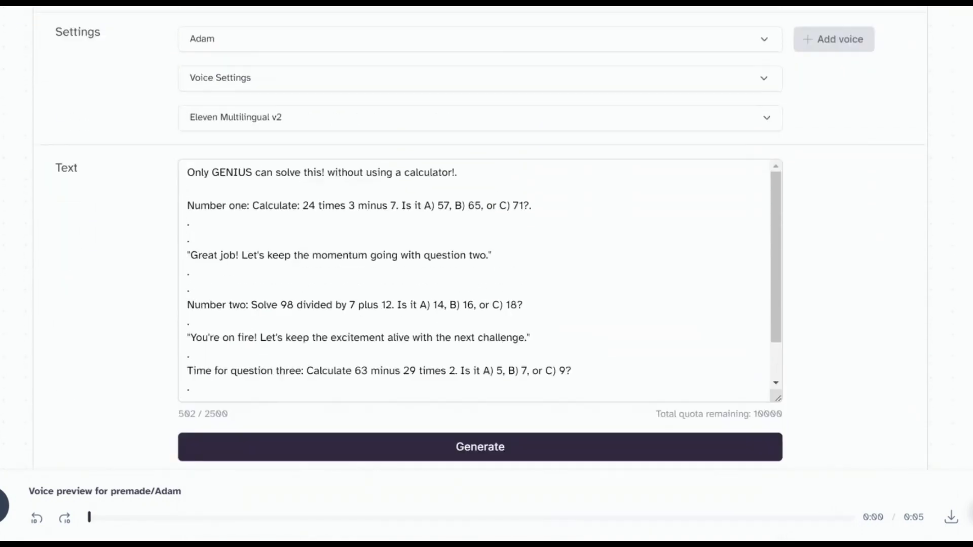
scroll(271, 289, "down", 10)
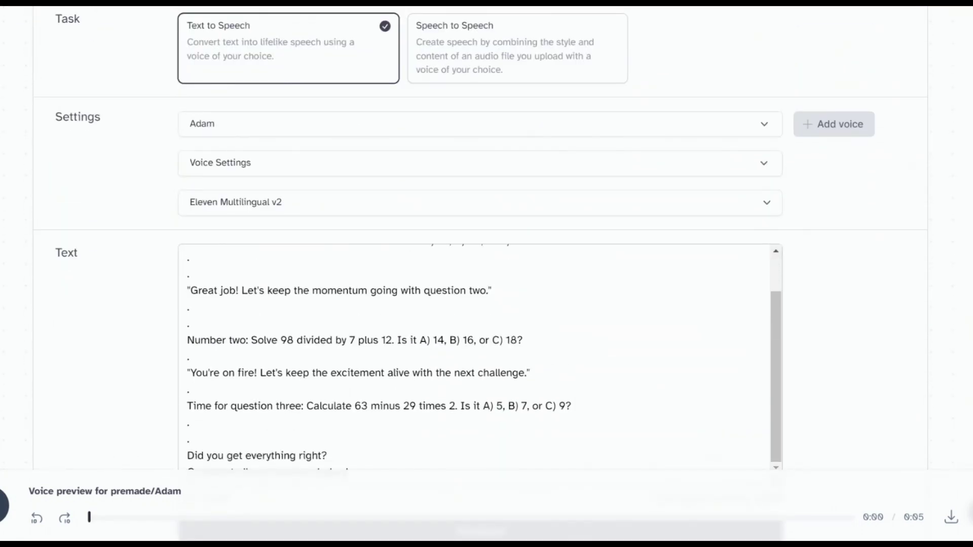
scroll(271, 288, "up", 8)
scroll(480, 253, "up", 2)
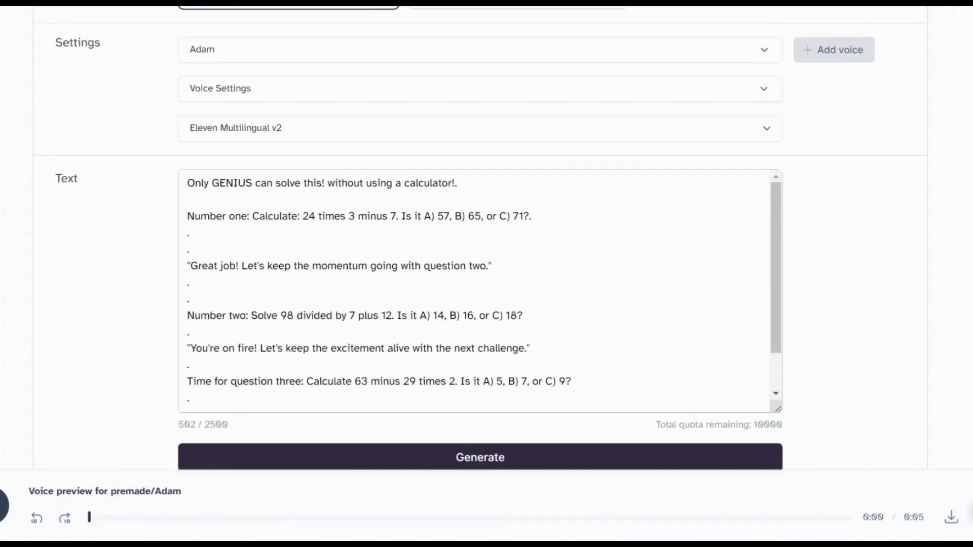
scroll(480, 289, "down", 3)
left_click(436, 456)
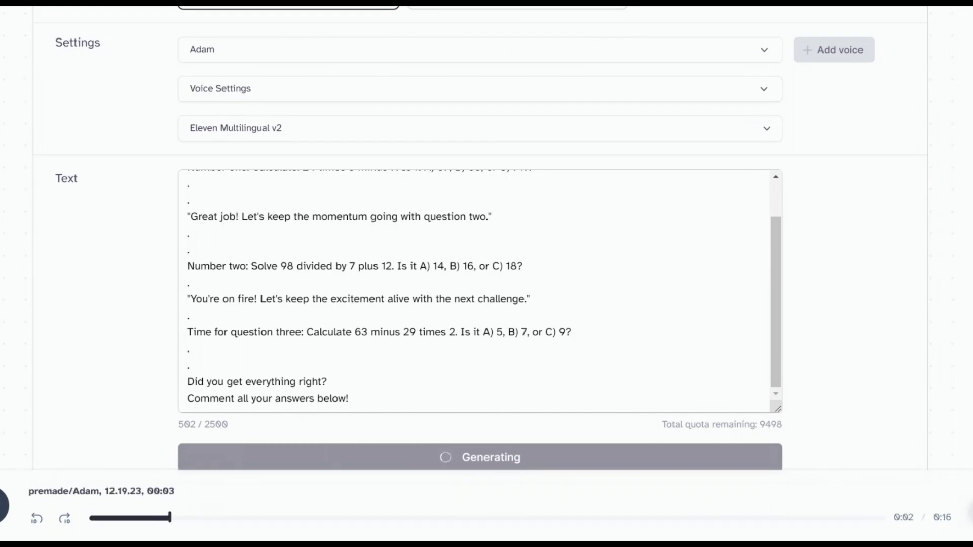
scroll(480, 291, "up", 2)
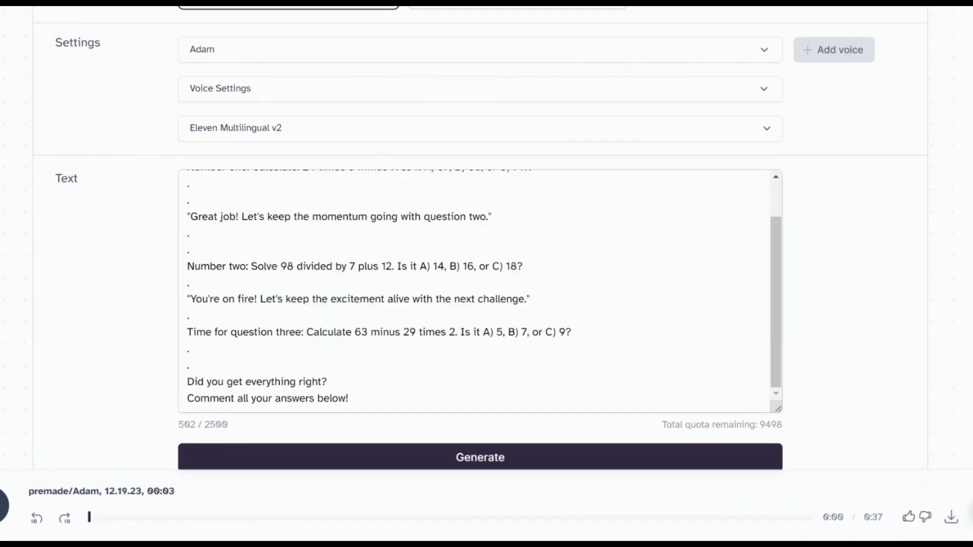
scroll(430, 289, "up", 1)
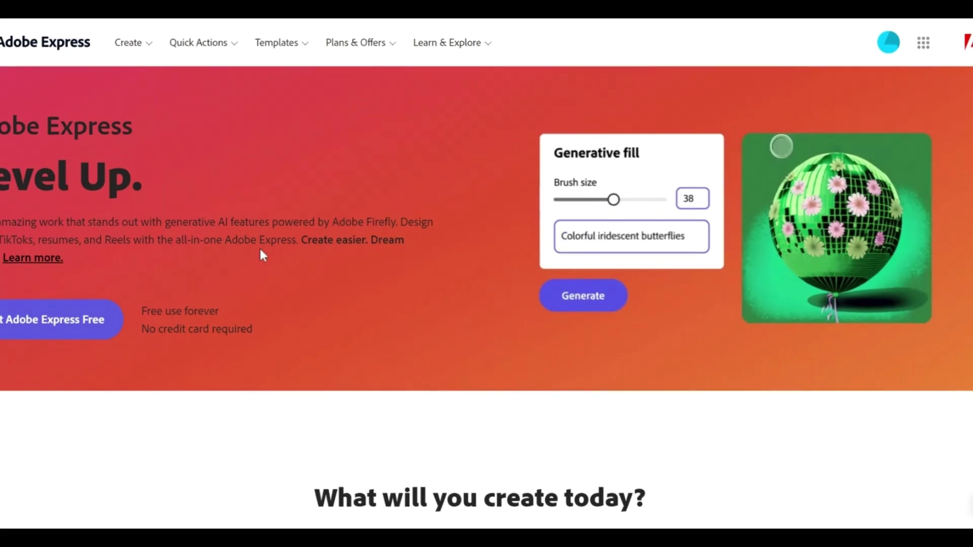
Step: Look over the Adobe Express landing page and start the free version
scroll(261, 252, "down", 3)
scroll(258, 269, "up", 3)
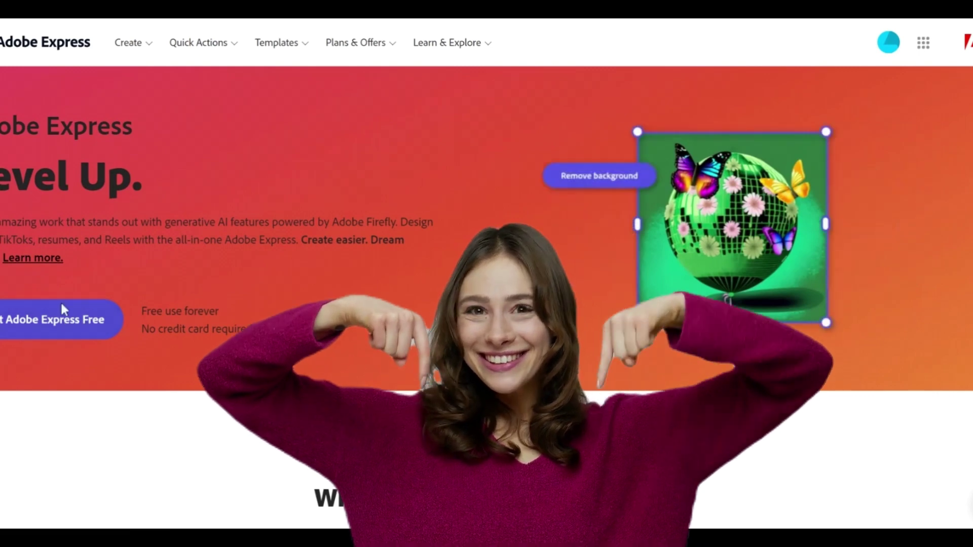
left_click(87, 309)
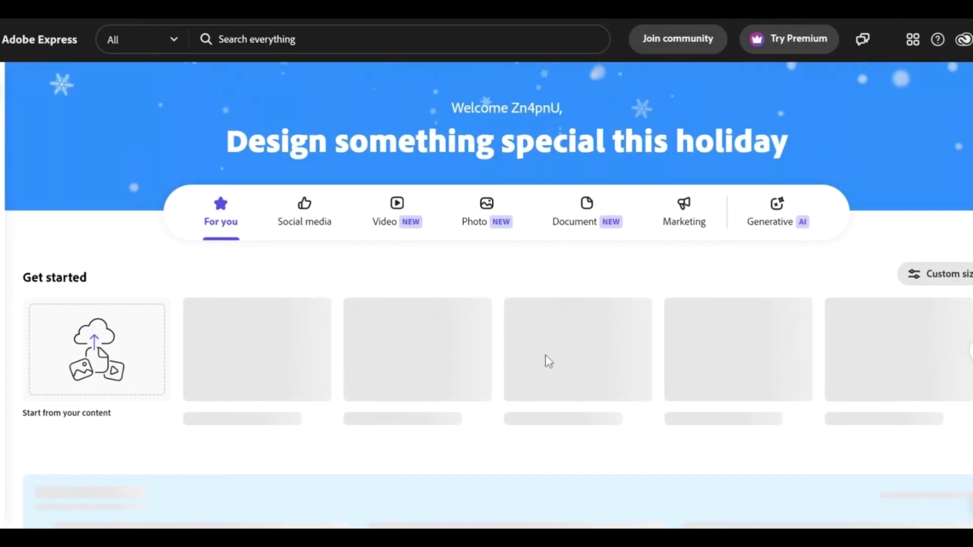
Step: Find the Animate from audio quick action on the home page and open it
scroll(491, 199, "down", 10)
scroll(537, 213, "up", 4)
scroll(542, 215, "down", 4)
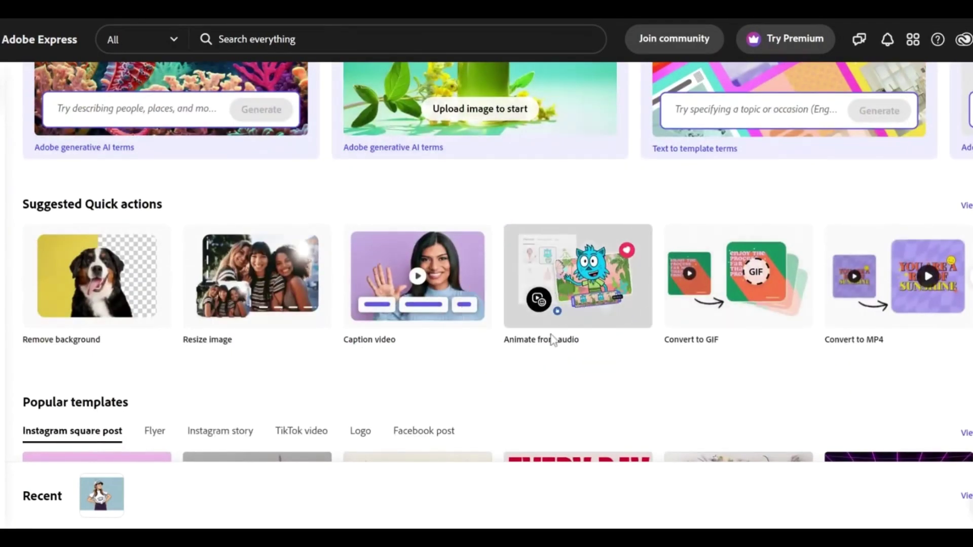
left_click(576, 315)
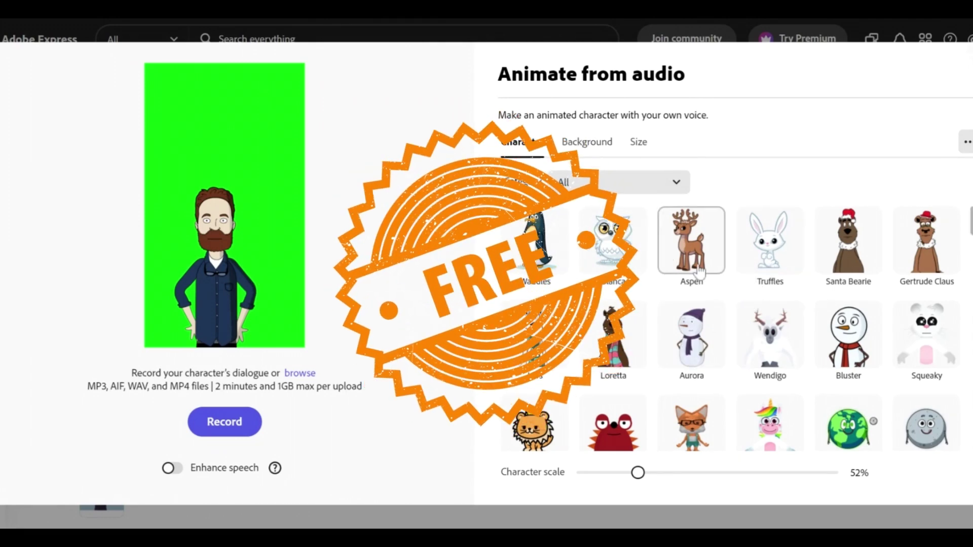
Step: Try out the Santa Bearie, Bluster, Wendigo and Aurora characters in the animation preview
left_click(848, 243)
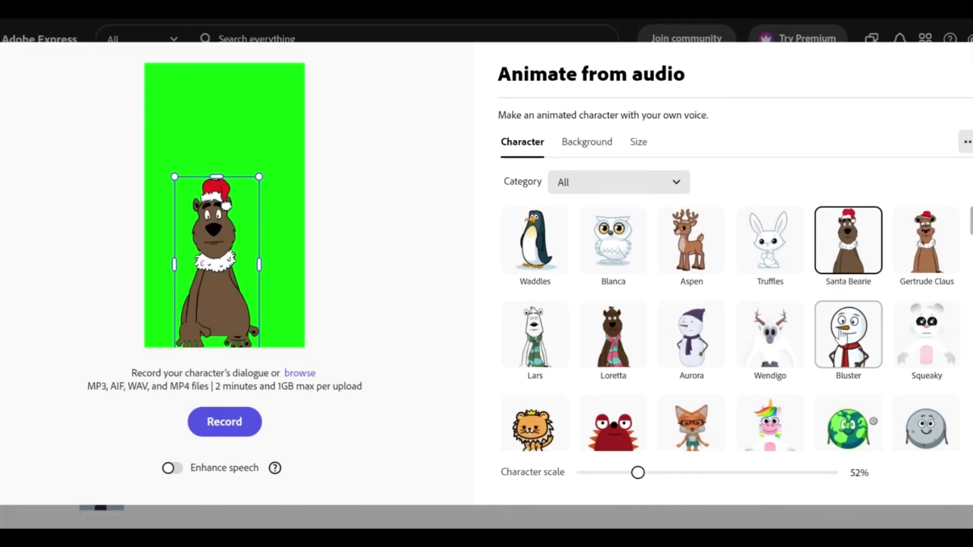
left_click(836, 345)
left_click(780, 348)
left_click(709, 358)
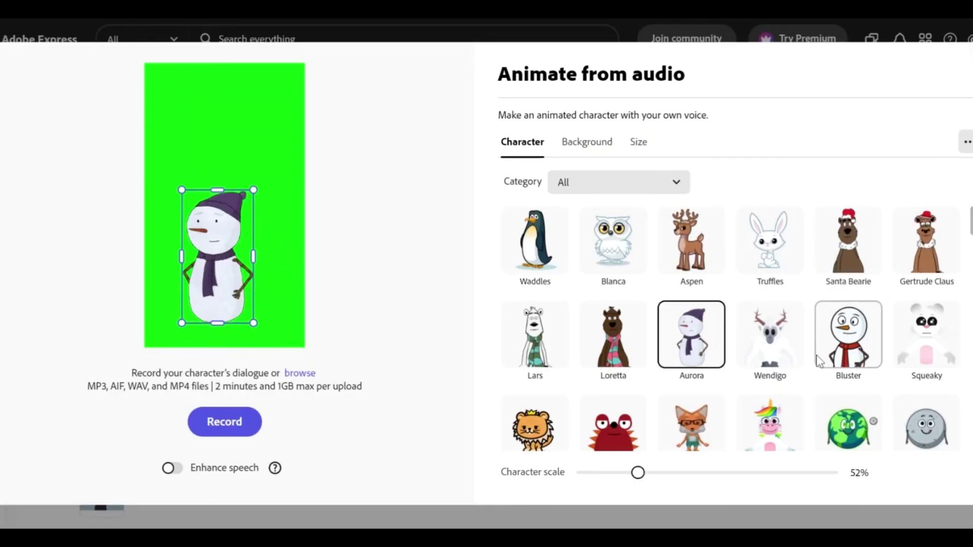
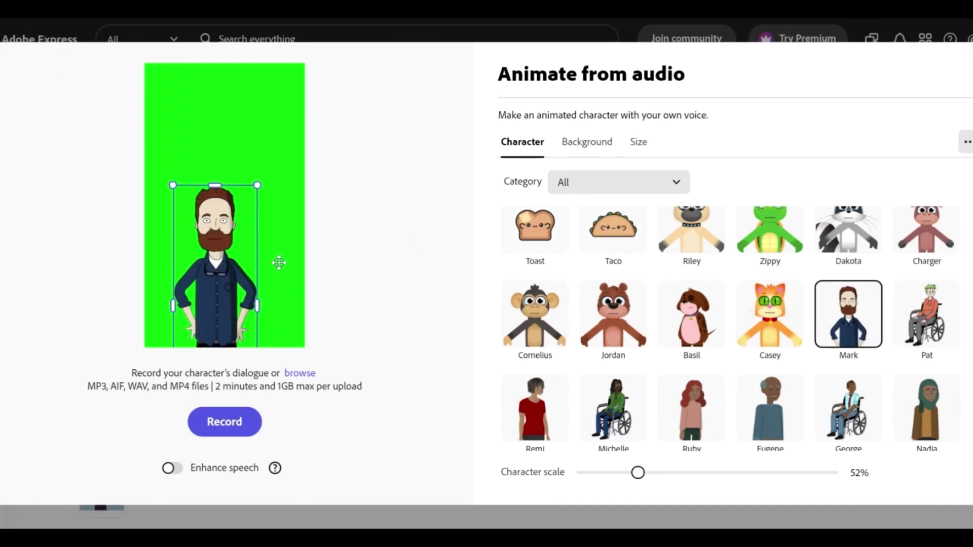
Step: Try preset backgrounds behind the character, including Winter Ice Floe, Winter Sunrise, Winter Arctic Hut, Winter Mountains, Winter Season and Space
left_click(585, 144)
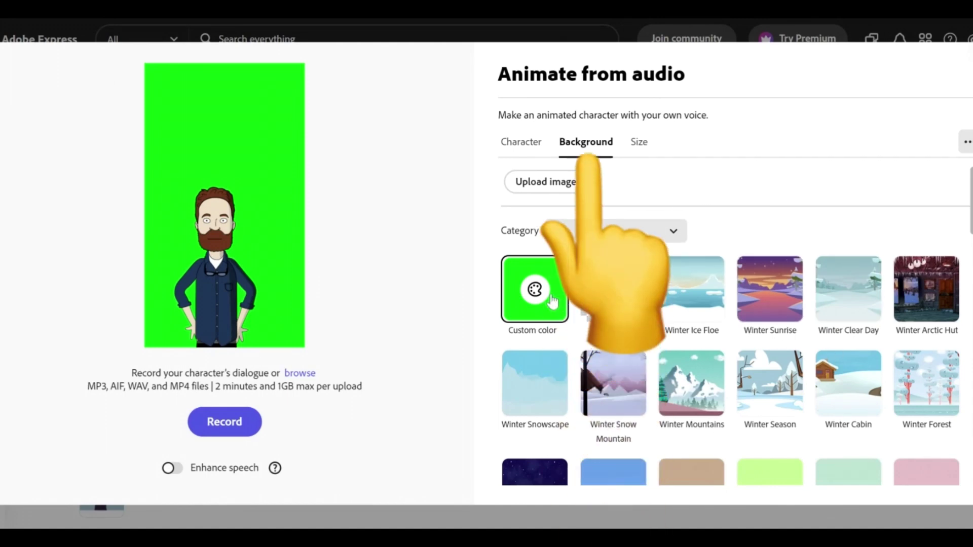
left_click(692, 289)
left_click(769, 289)
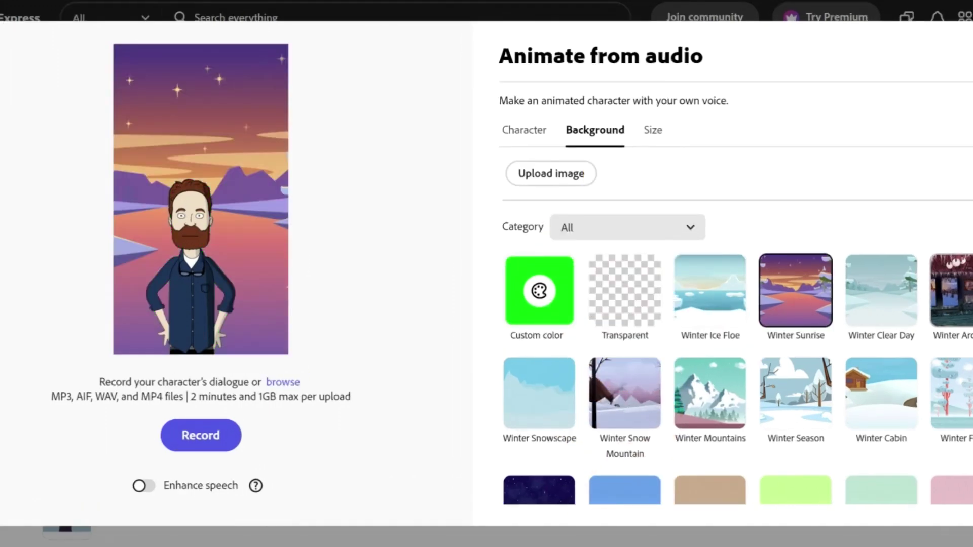
left_click(926, 289)
scroll(760, 330, "down", 2)
left_click(692, 308)
left_click(625, 340)
left_click(795, 312)
left_click(539, 430)
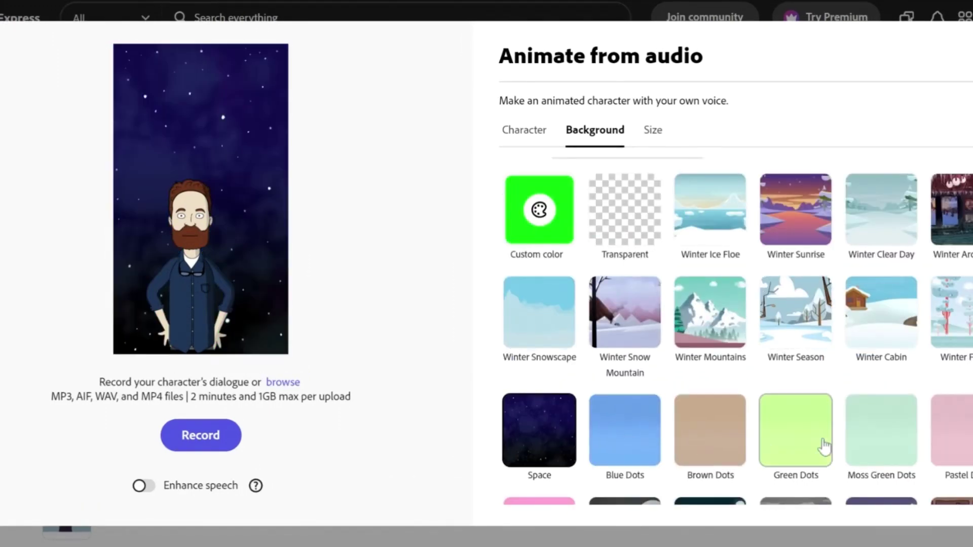
scroll(765, 443, "down", 5)
left_click(708, 310)
left_click(624, 414)
left_click(881, 310)
Step: Set the character's background to the solid green custom color
scroll(760, 330, "up", 6)
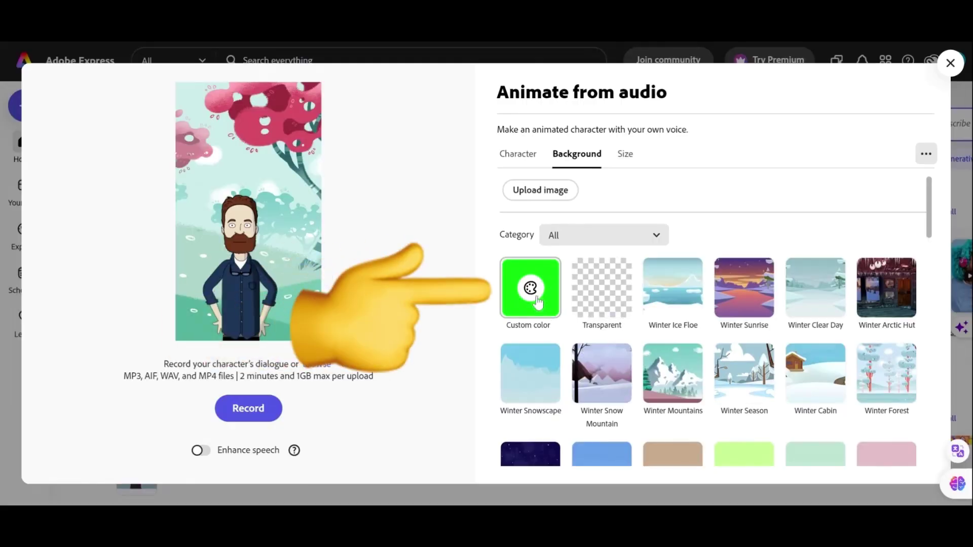
left_click(540, 304)
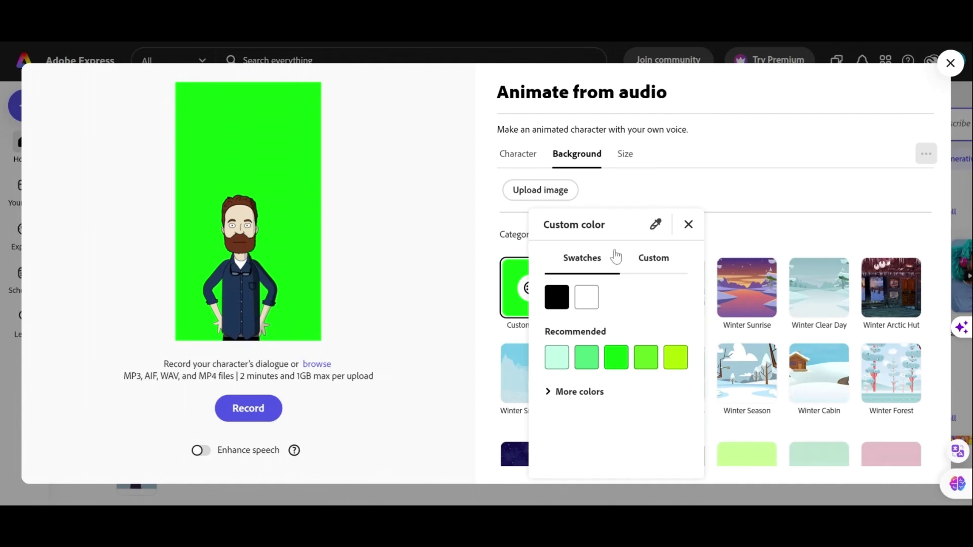
left_click(628, 178)
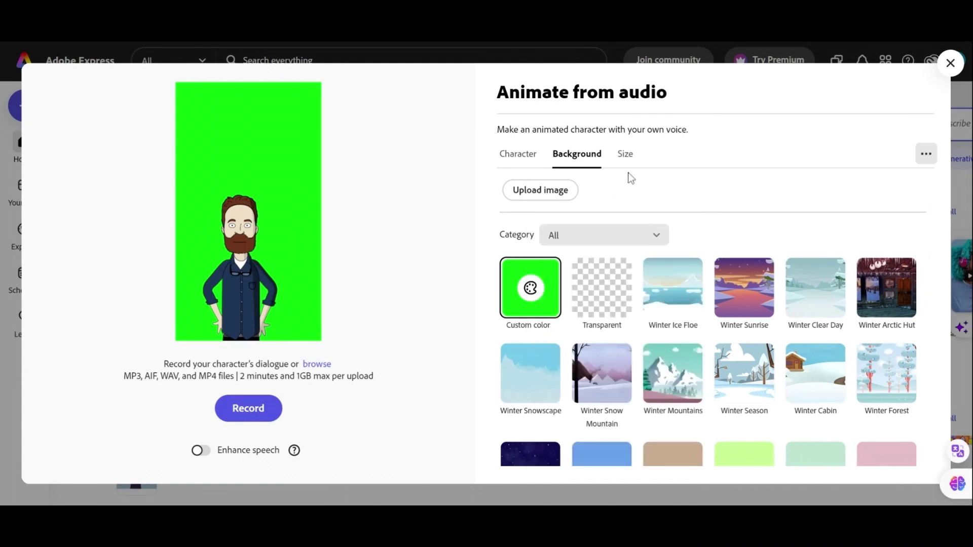
Step: Try the 16:9 Landscape format for YouTube, and set the animation size to 9:16 Shorts, 1080 x 1920
left_click(626, 157)
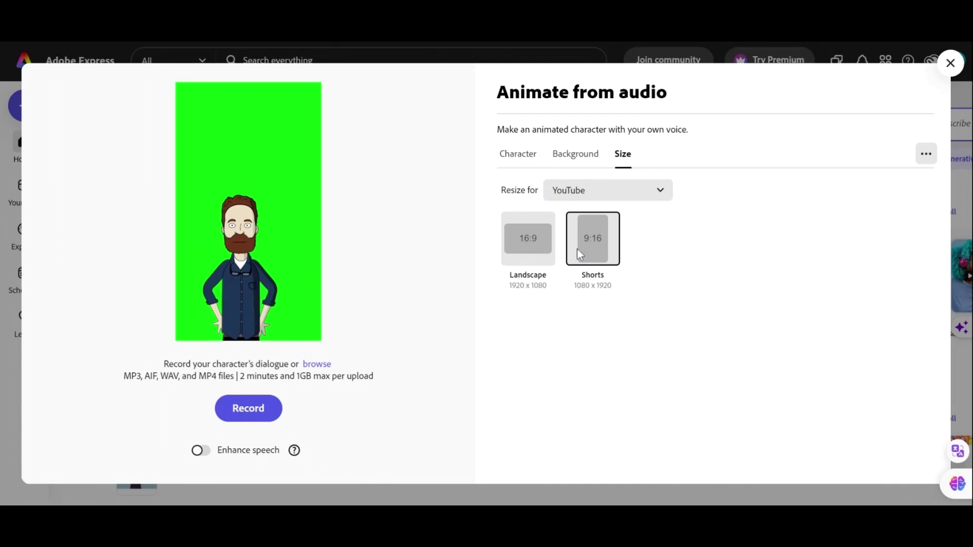
left_click(535, 257)
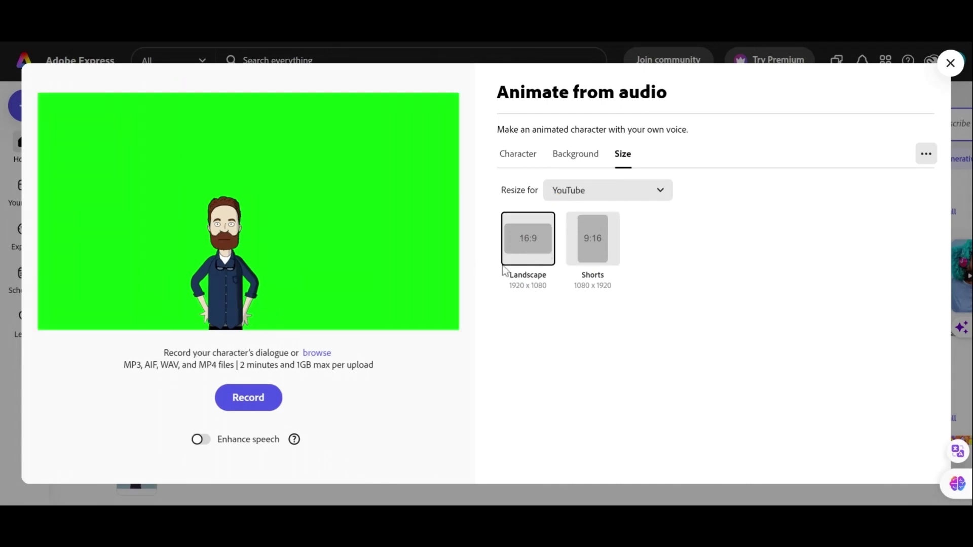
left_click(587, 242)
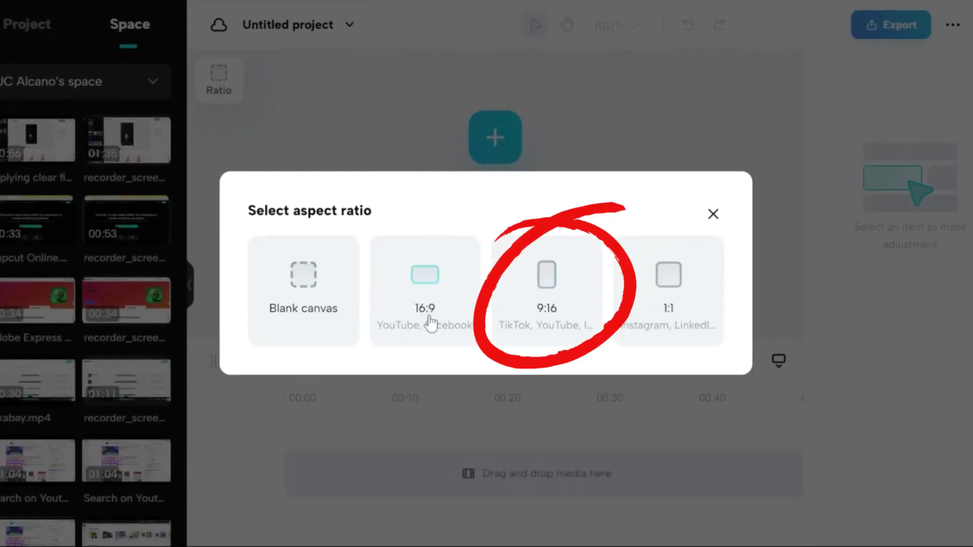
Step: In CapCut, choose the 9:16 aspect ratio and remove the character clip's green background with Chroma key
left_click(547, 284)
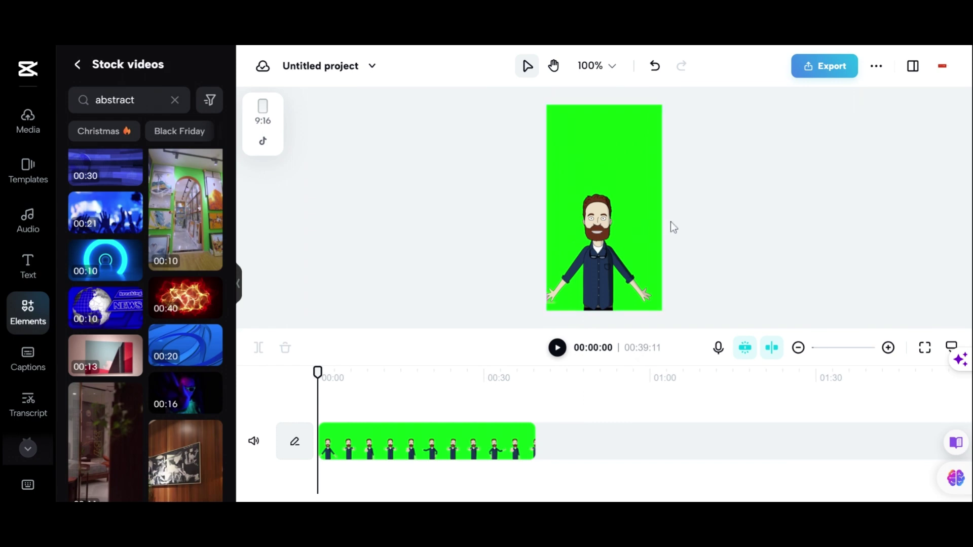
left_click(658, 227)
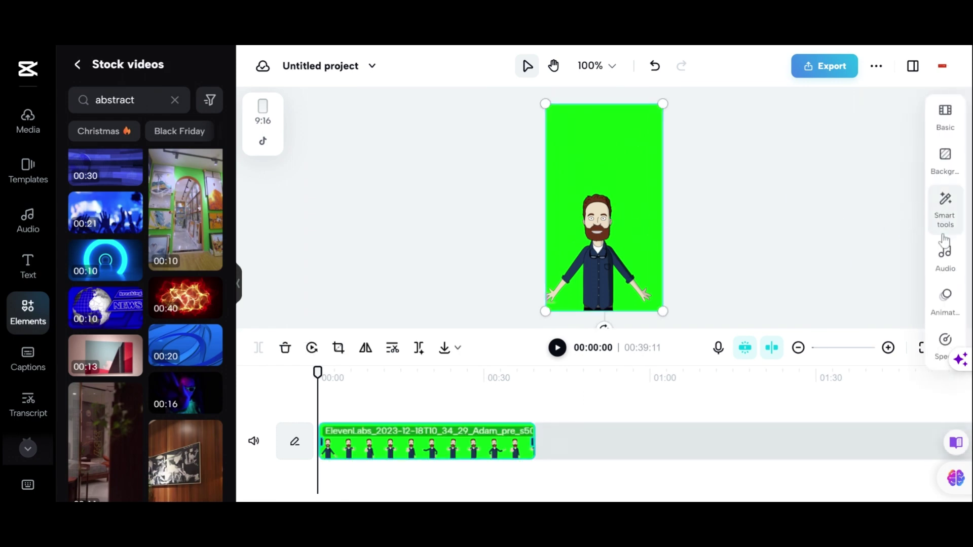
left_click(945, 214)
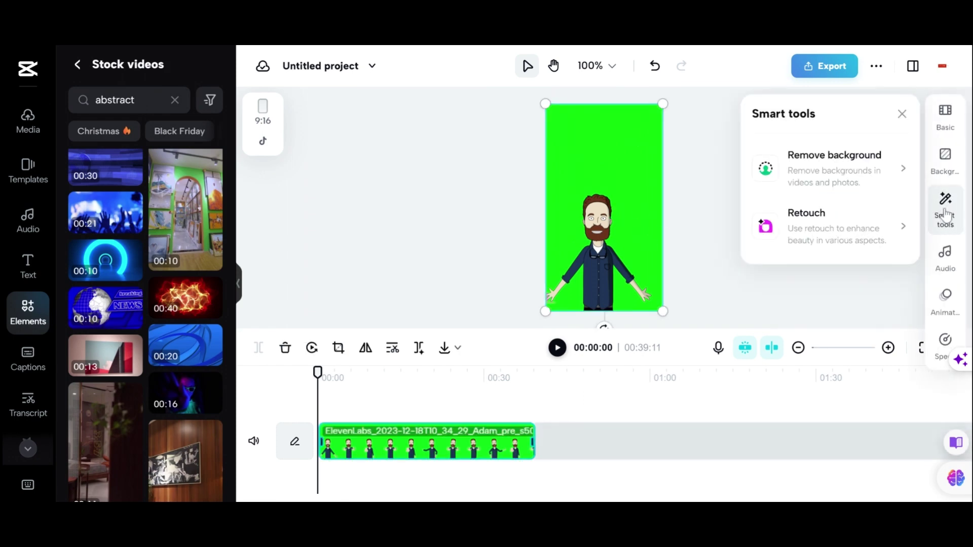
left_click(839, 170)
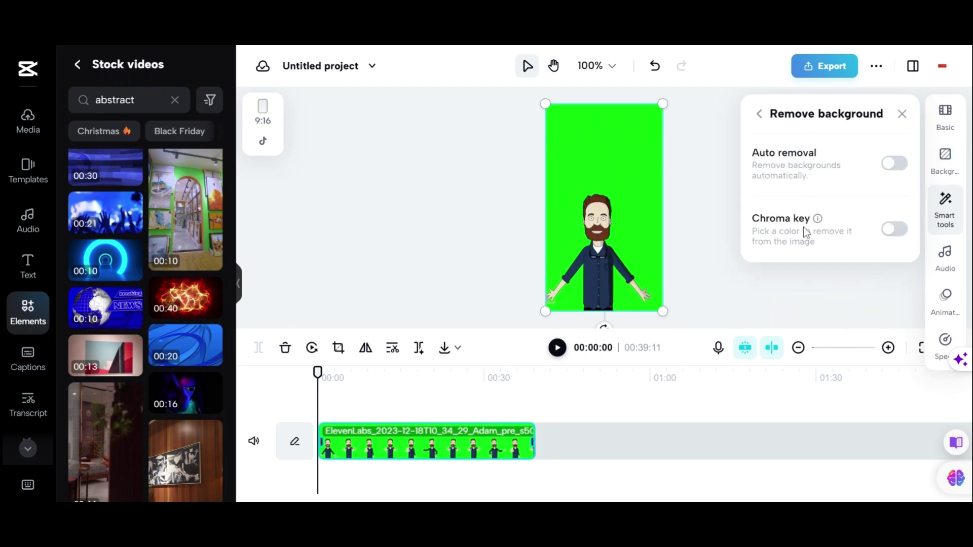
left_click(894, 231)
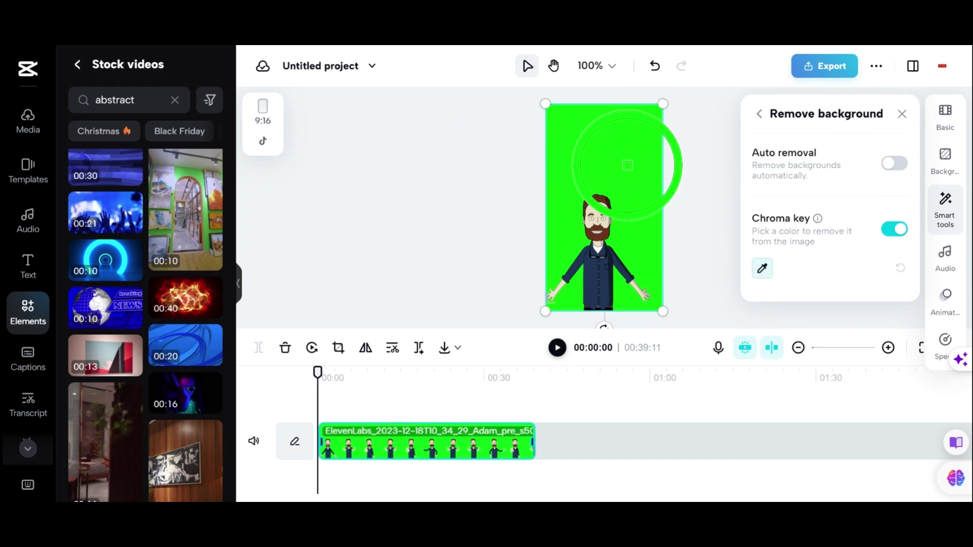
left_click(598, 166)
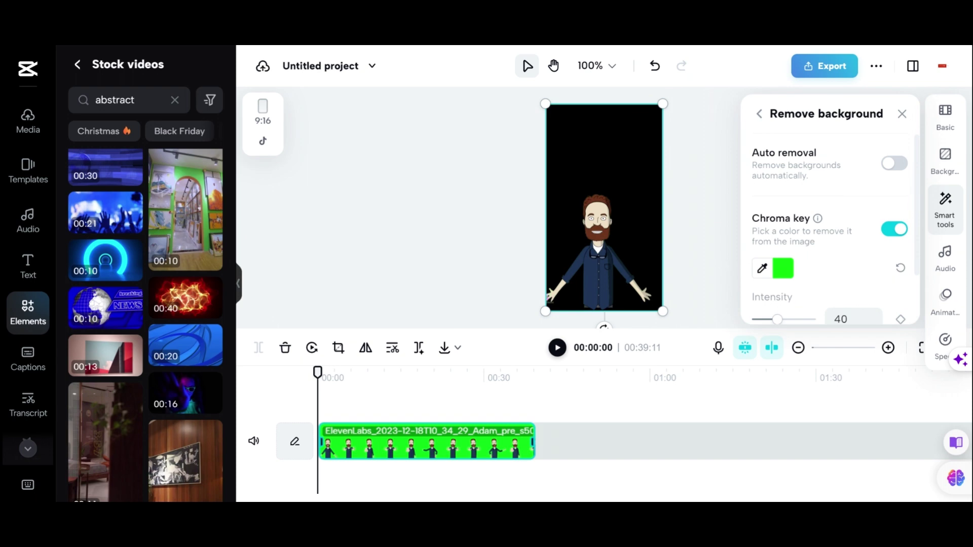
Step: Move the character clip onto its own track above the main timeline track
scroll(893, 255, "down", 2)
left_click(820, 454)
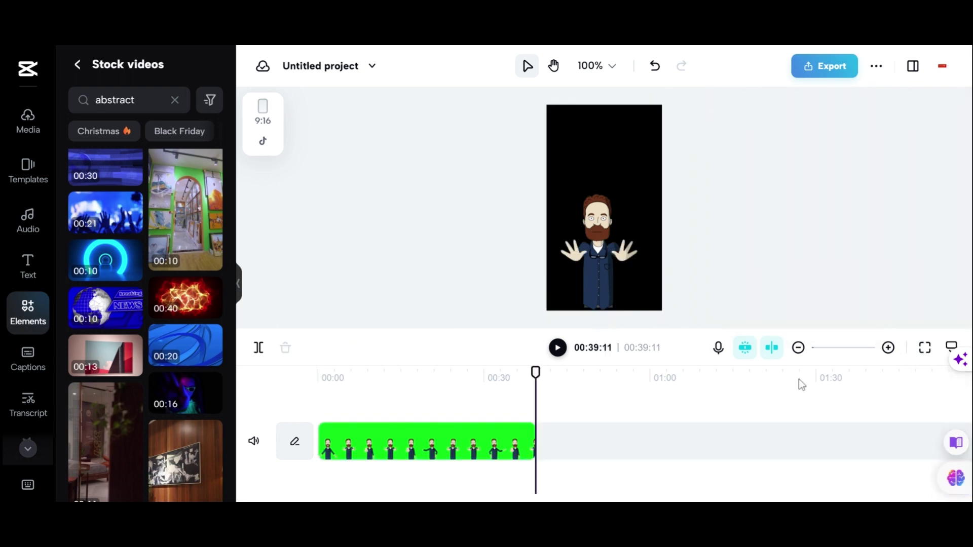
left_click(343, 446)
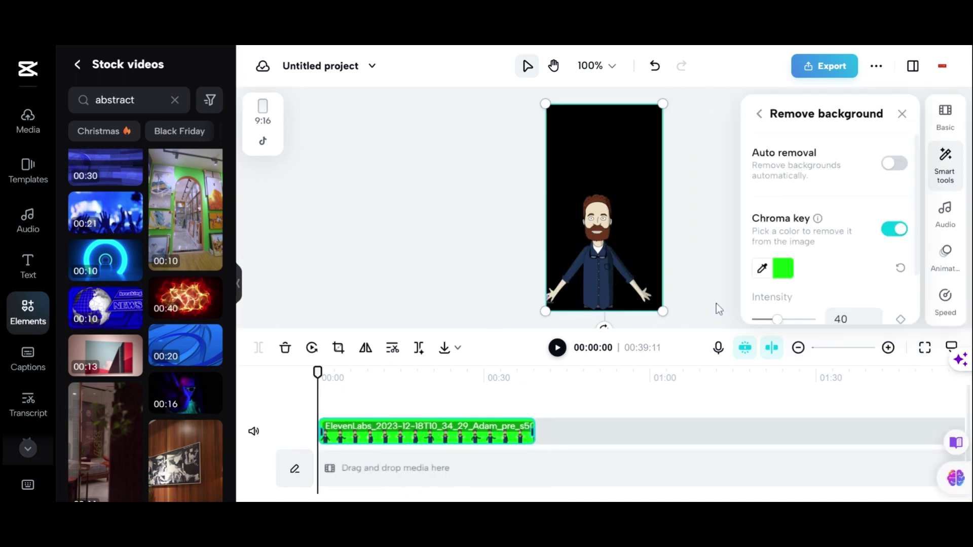
Step: Search the stock videos for "abstract" and look through the clips
left_click(175, 100)
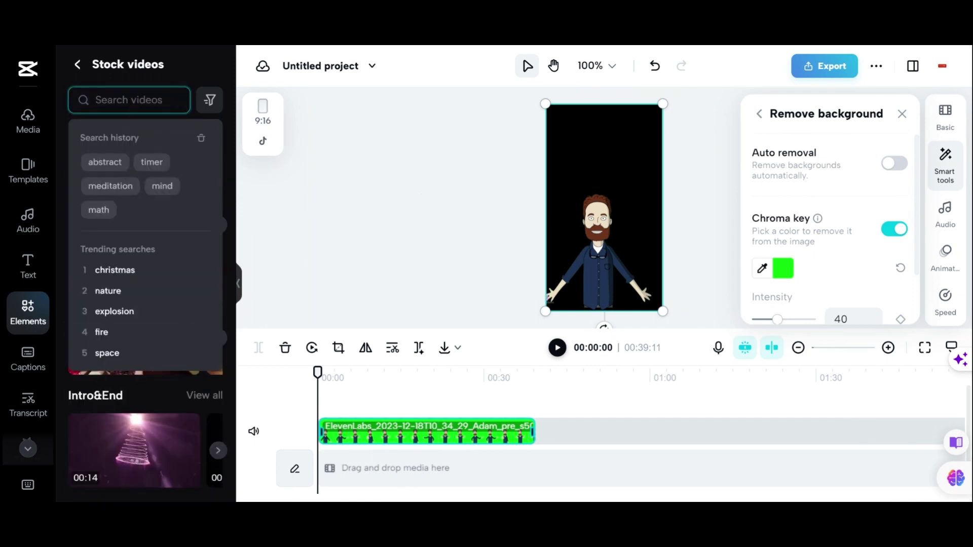
type("stoc")
key("BackSpace")
key("BackSpace")
key("BackSpace")
key("BackSpace")
type("abstract")
key("Return")
scroll(62, 316, "down", 5)
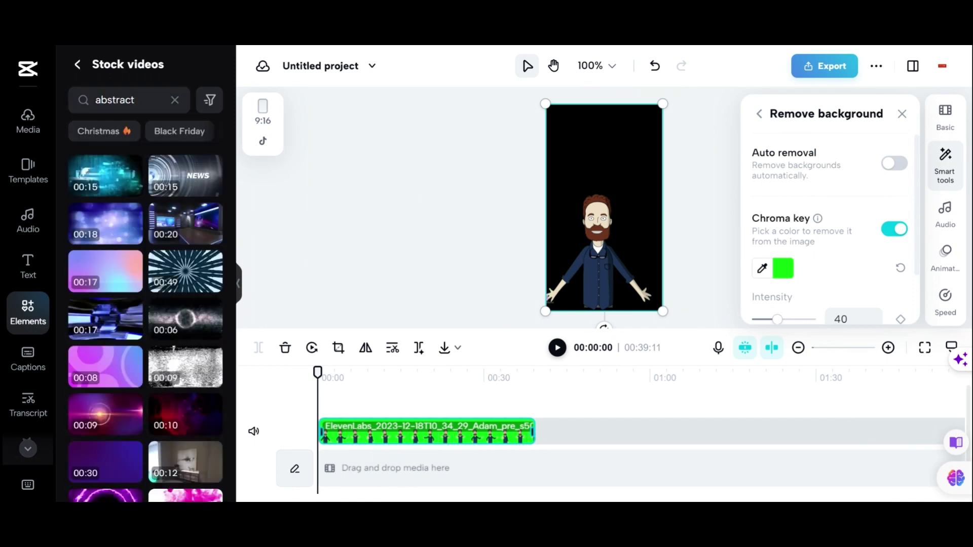
Step: Place the one-minute dark clip with orange circles beneath the character clip, preview it, and trim its end to match the character clip
left_click_drag(94, 296, 344, 474)
key("space")
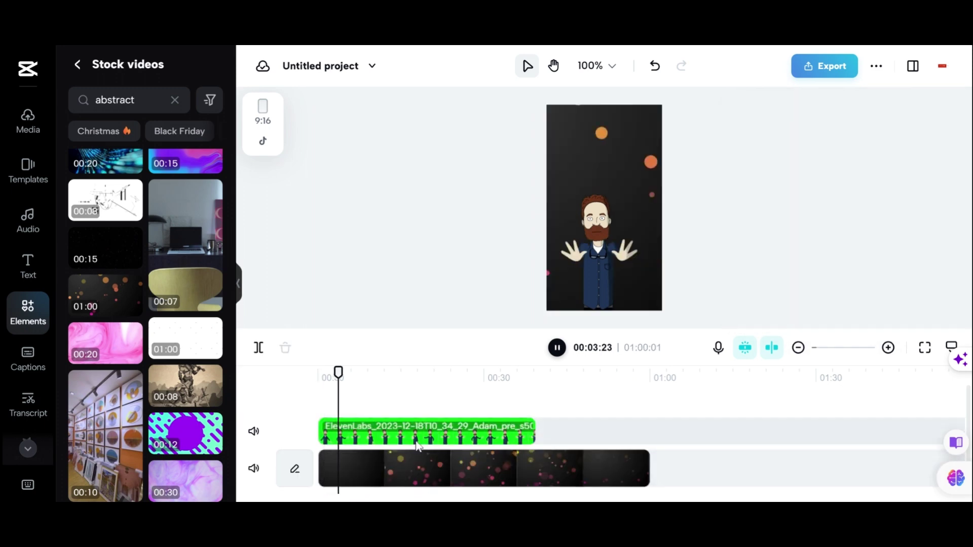
left_click_drag(649, 467, 535, 468)
left_click(428, 422)
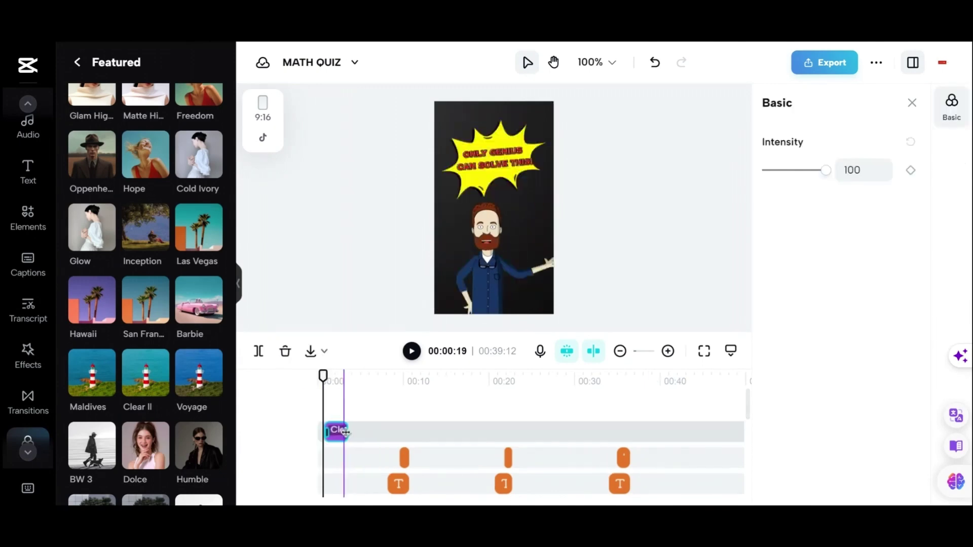
Step: Extend the Clear II filter from the start of the timeline to about 38 seconds
left_click_drag(346, 432, 640, 431)
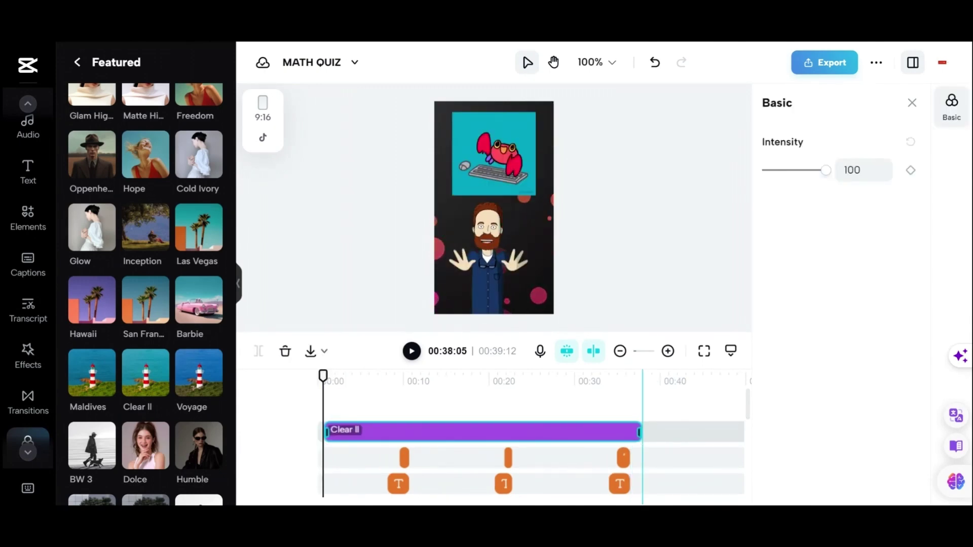
left_click(659, 407)
left_click(558, 409)
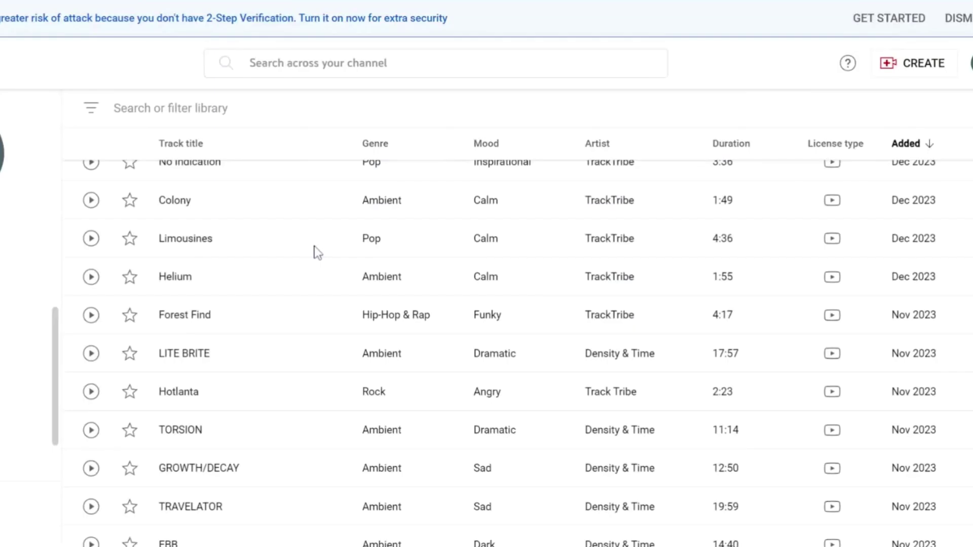
Step: Browse the music tracks in the YouTube Audio Library for suitable background music
scroll(317, 251, "up", 5)
scroll(200, 277, "down", 5)
scroll(334, 289, "up", 5)
left_click(170, 256)
left_click(172, 299)
scroll(191, 387, "down", 4)
scroll(203, 392, "up", 3)
scroll(203, 392, "down", 2)
Step: Browse the quiz music on Pixabay and preview tracks such as Thinking Time and Examen
left_click(136, 385)
left_click(226, 512)
scroll(304, 374, "down", 8)
scroll(268, 361, "down", 7)
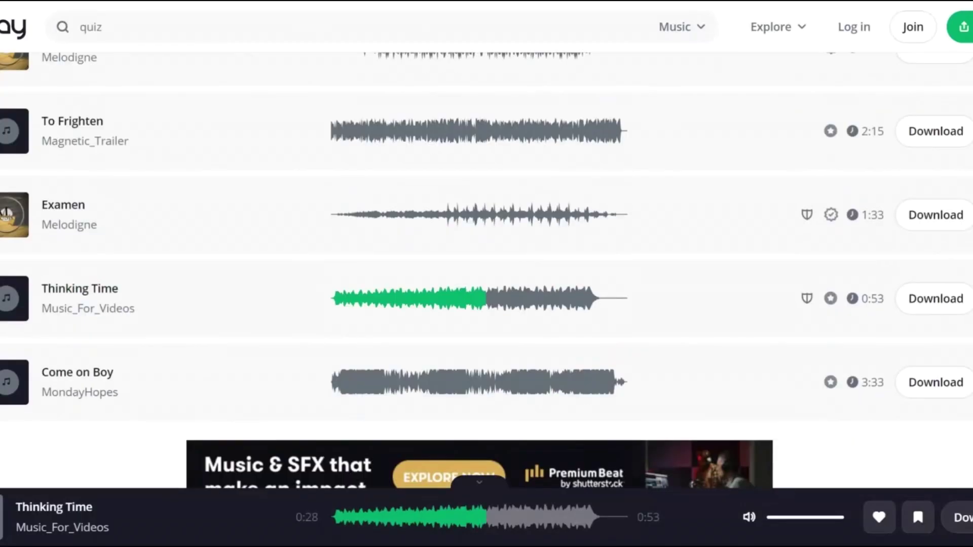
scroll(487, 274, "up", 5)
scroll(486, 273, "down", 4)
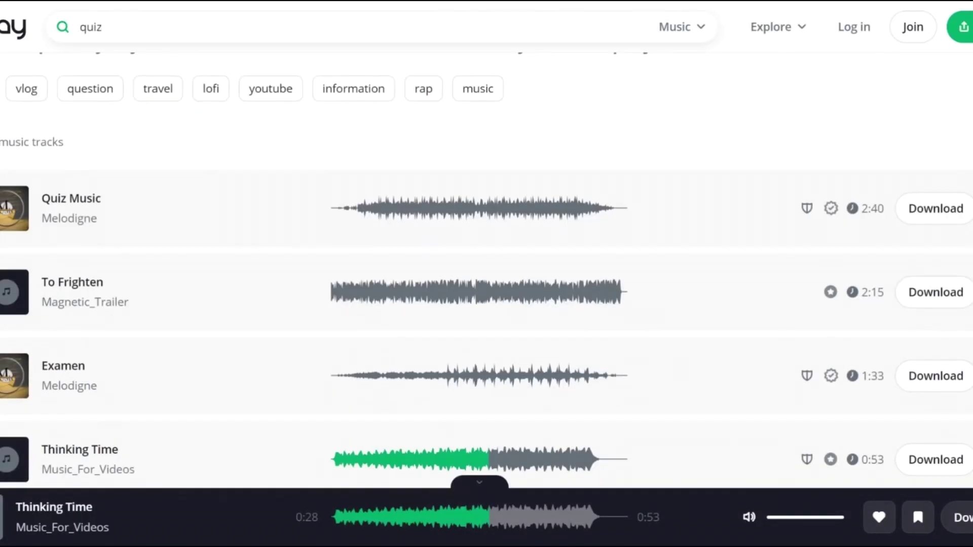
left_click(14, 212)
left_click(14, 295)
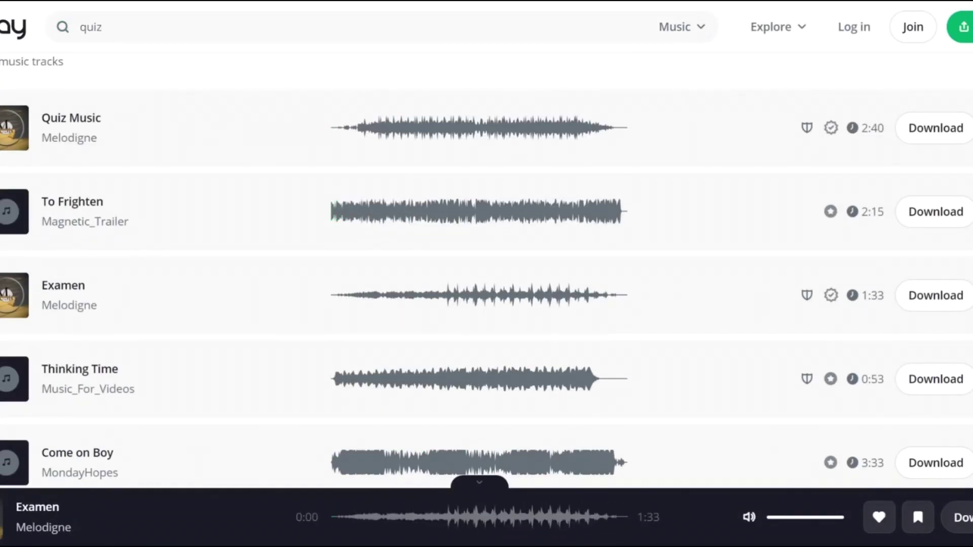
scroll(14, 293, "down", 2)
left_click(15, 293)
scroll(14, 254, "down", 2)
left_click(96, 283)
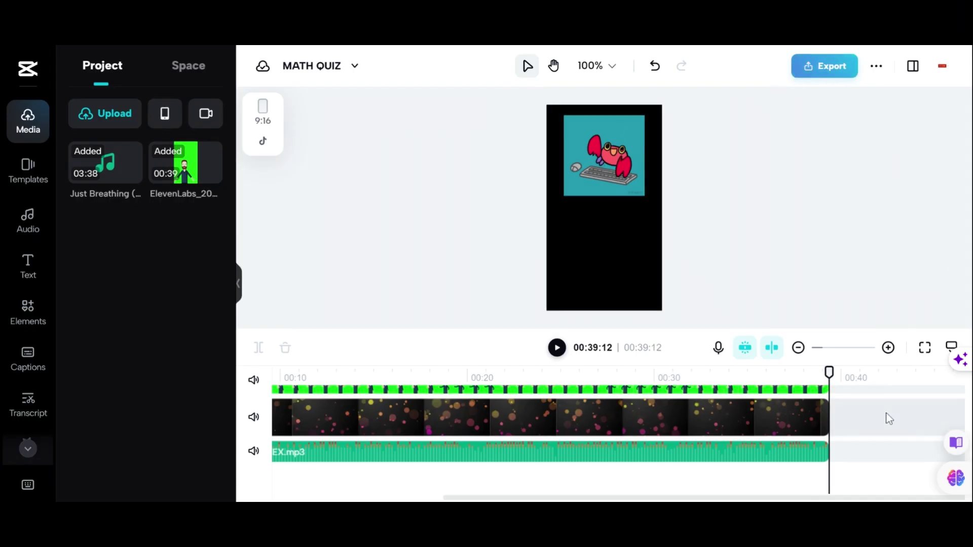
Step: Return to CapCut and export the MATH QUIZ project as a video download
left_click(825, 67)
left_click(763, 459)
left_click(813, 419)
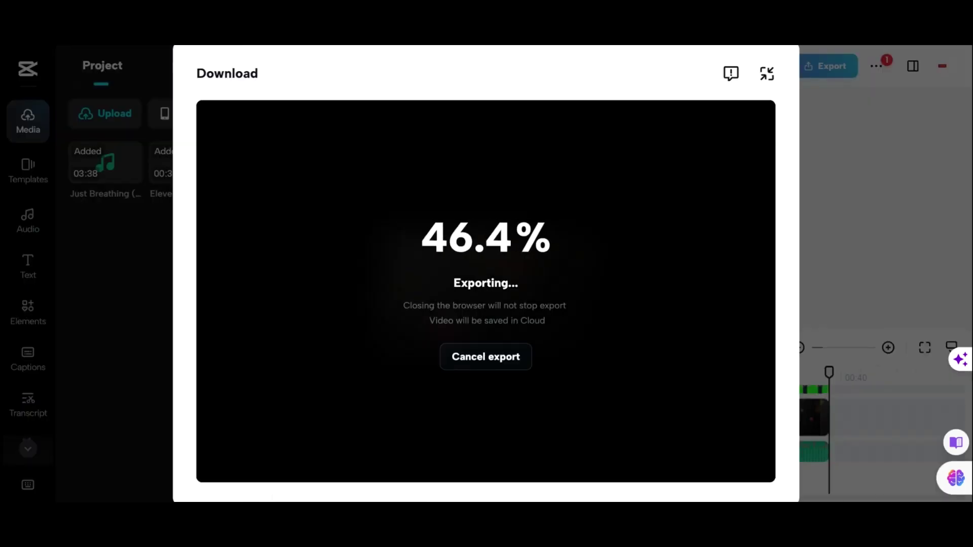